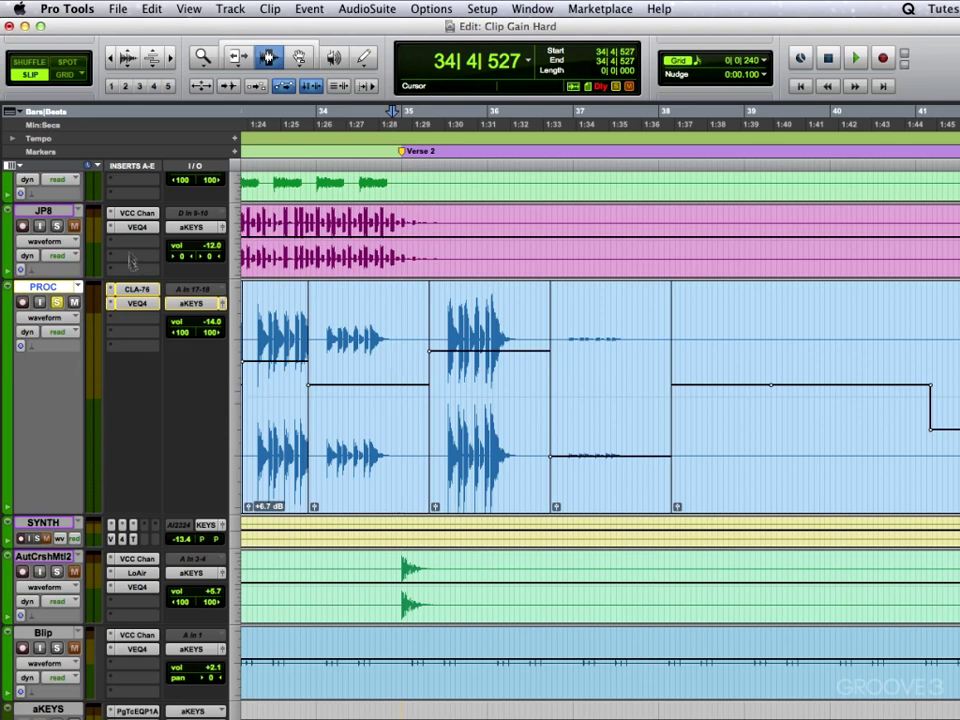
# - With the Grabber, drag the third PROC clip's gain line into two dips and a spike
pyautogui.click(299, 58)
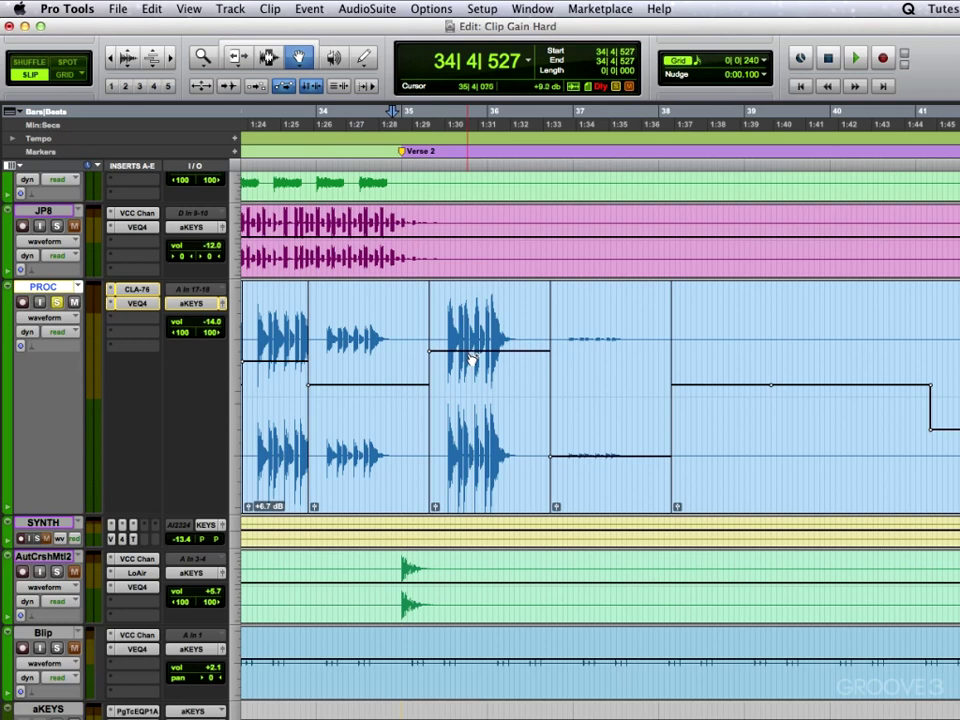
pyautogui.moveTo(464, 358)
pyautogui.moveTo(464, 358); pyautogui.dragTo(485, 368)
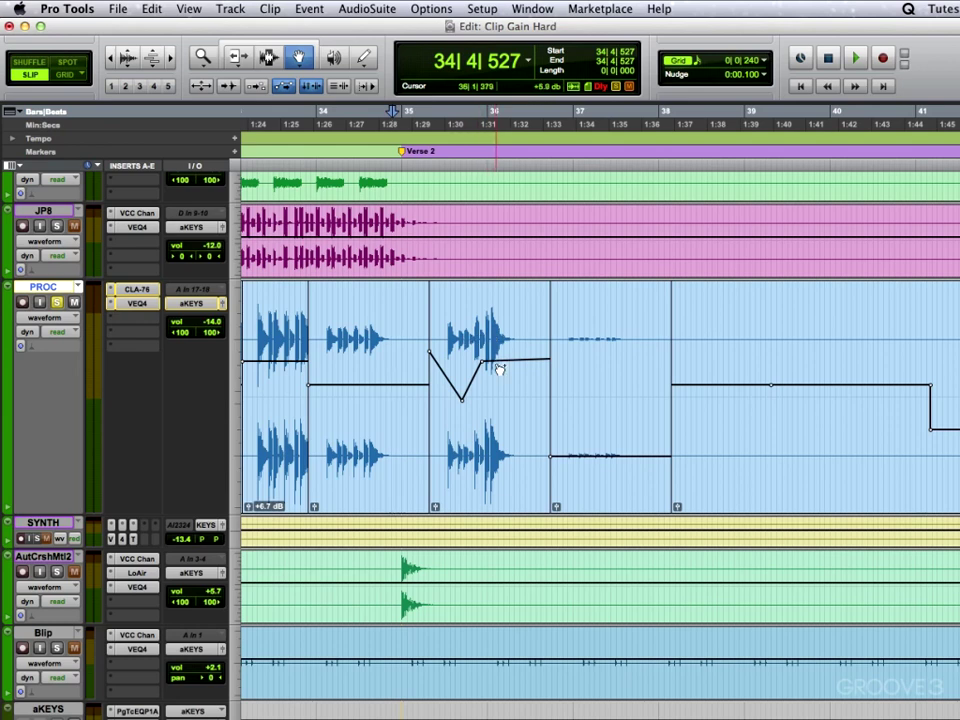
pyautogui.moveTo(504, 362); pyautogui.dragTo(506, 401)
pyautogui.moveTo(455, 390); pyautogui.dragTo(455, 349)
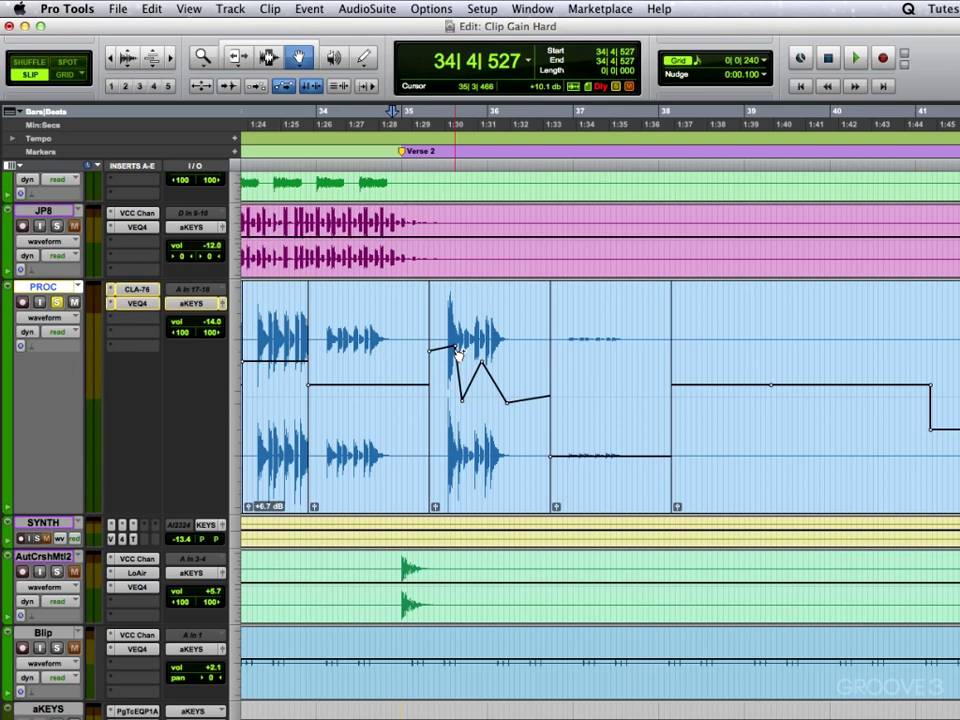
# - Select the third PROC clip and trim its entire gain curve down about 3.8 dB
pyautogui.press('F7')
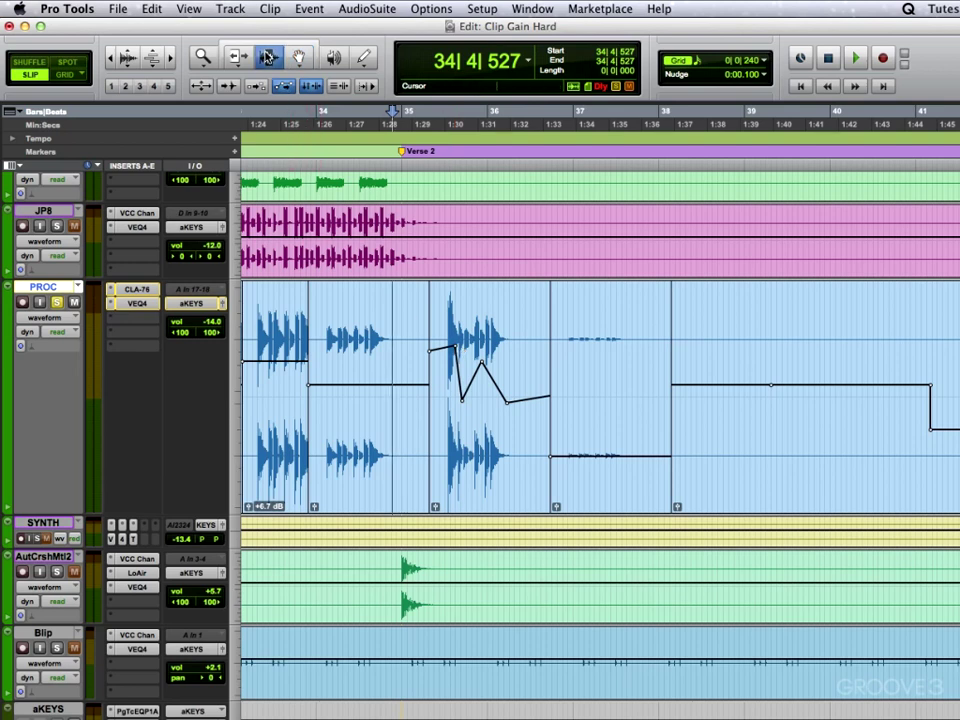
pyautogui.moveTo(527, 392); pyautogui.dragTo(443, 360)
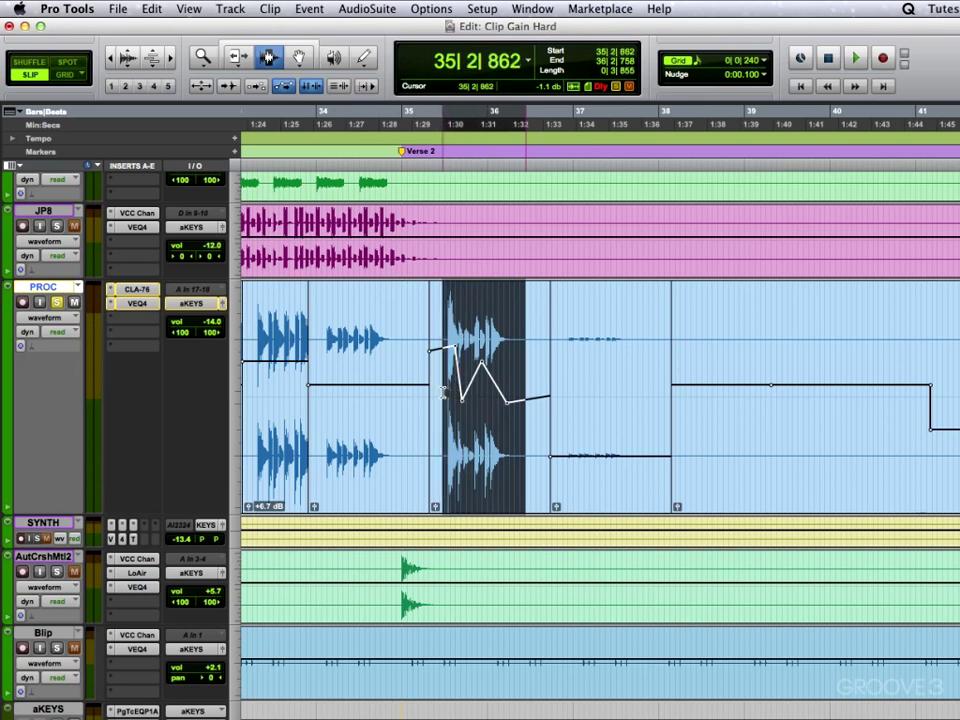
pyautogui.click(236, 57)
pyautogui.moveTo(467, 426)
pyautogui.mouseDown()
pyautogui.moveTo(465, 392)
pyautogui.moveTo(463, 422)
pyautogui.mouseUp()
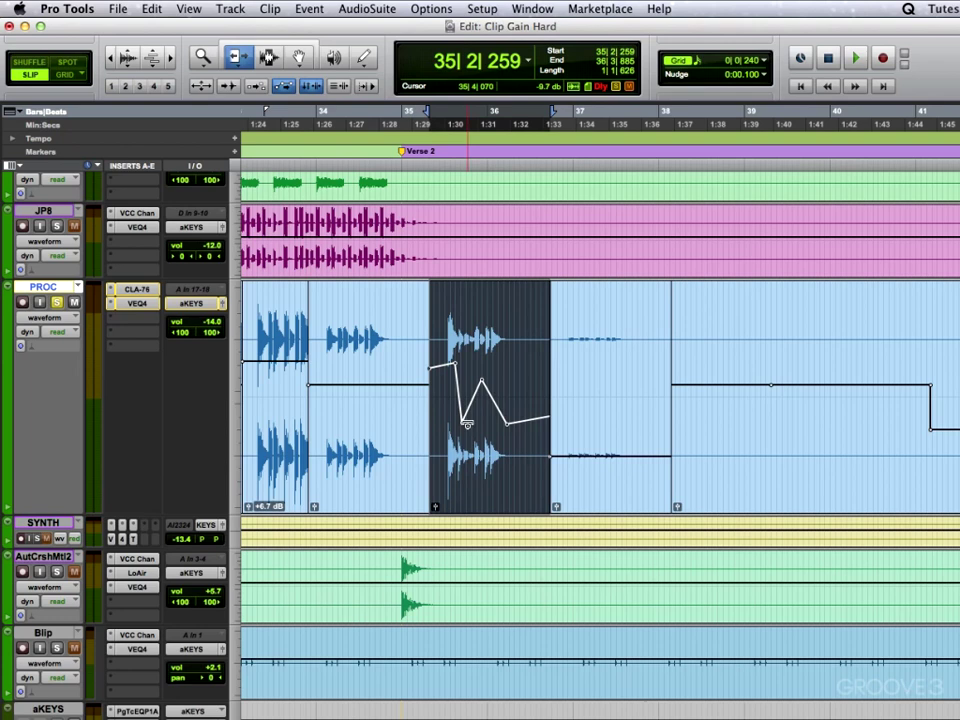
# - Draw a wavy freehand clip gain curve on the second clip with the Pencil
pyautogui.click(366, 57)
pyautogui.click(386, 60)
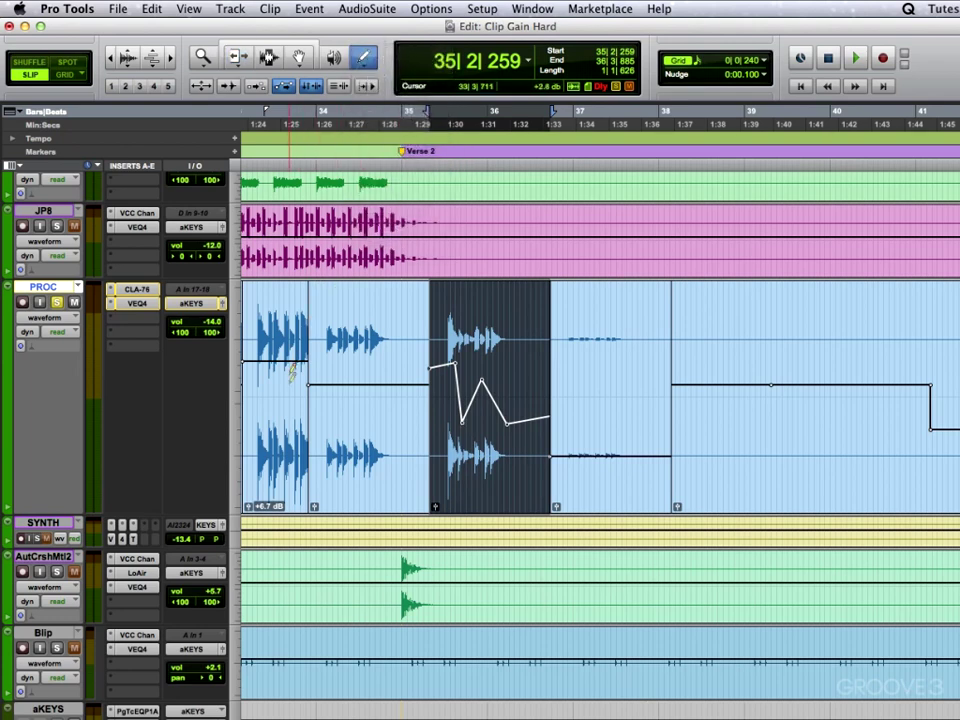
pyautogui.moveTo(324, 344)
pyautogui.mouseDown()
pyautogui.moveTo(365, 386)
pyautogui.moveTo(385, 379)
pyautogui.moveTo(416, 347)
pyautogui.mouseUp()
# - Draw a rising straight-line gain ramp on the first clip with the Pencil's Line shape
pyautogui.click(364, 59)
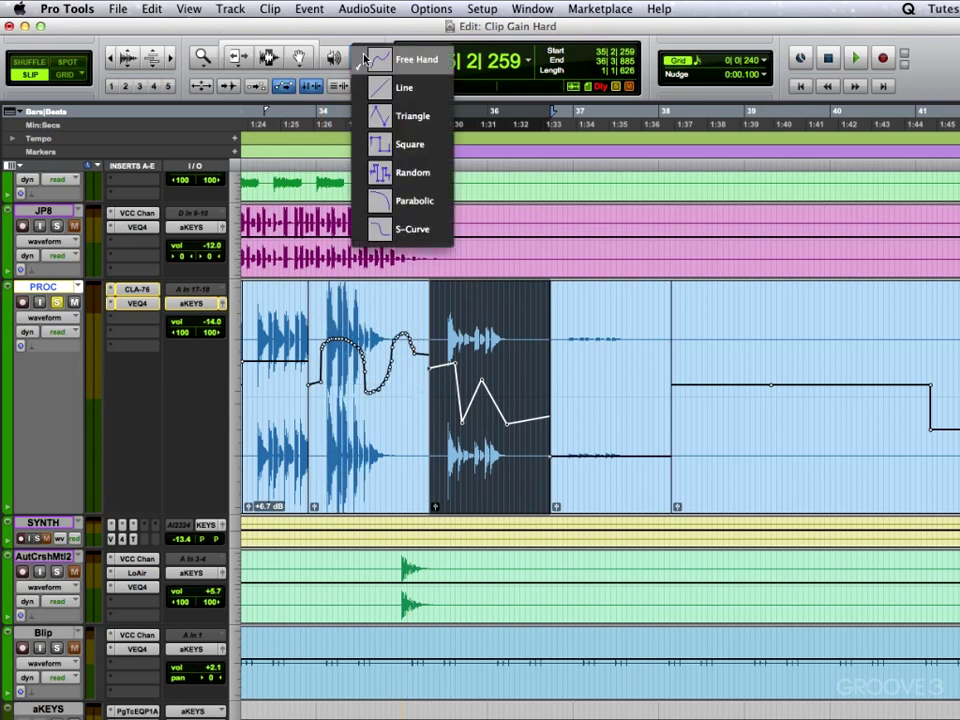
pyautogui.click(368, 87)
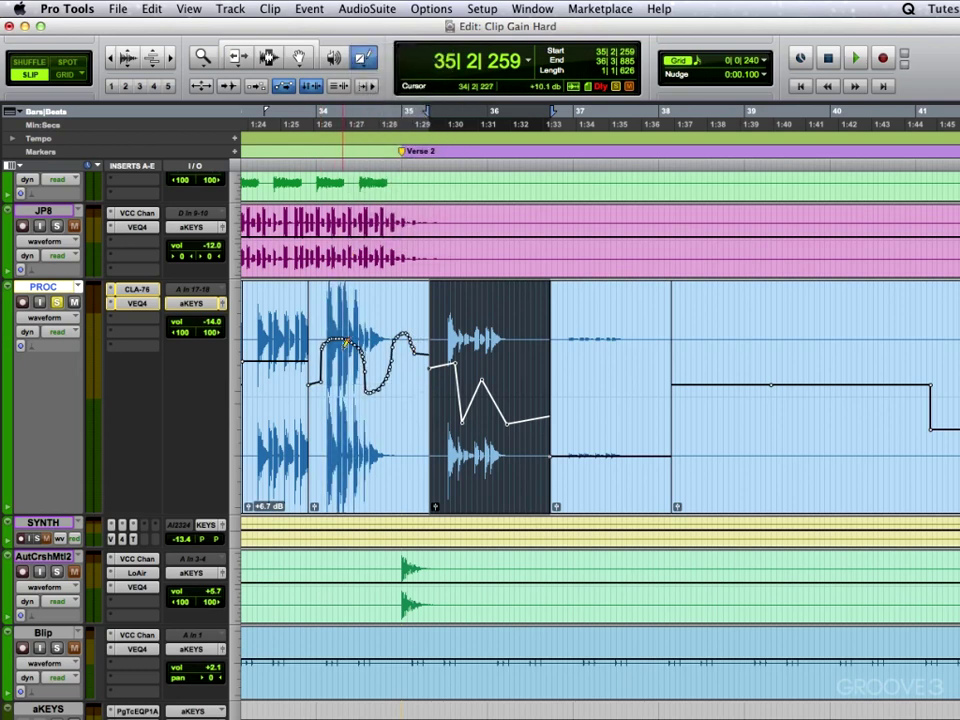
pyautogui.hscroll(-5, 345, 343)
pyautogui.moveTo(365, 361)
pyautogui.mouseDown()
pyautogui.moveTo(421, 318)
pyautogui.moveTo(435, 320)
pyautogui.mouseUp()
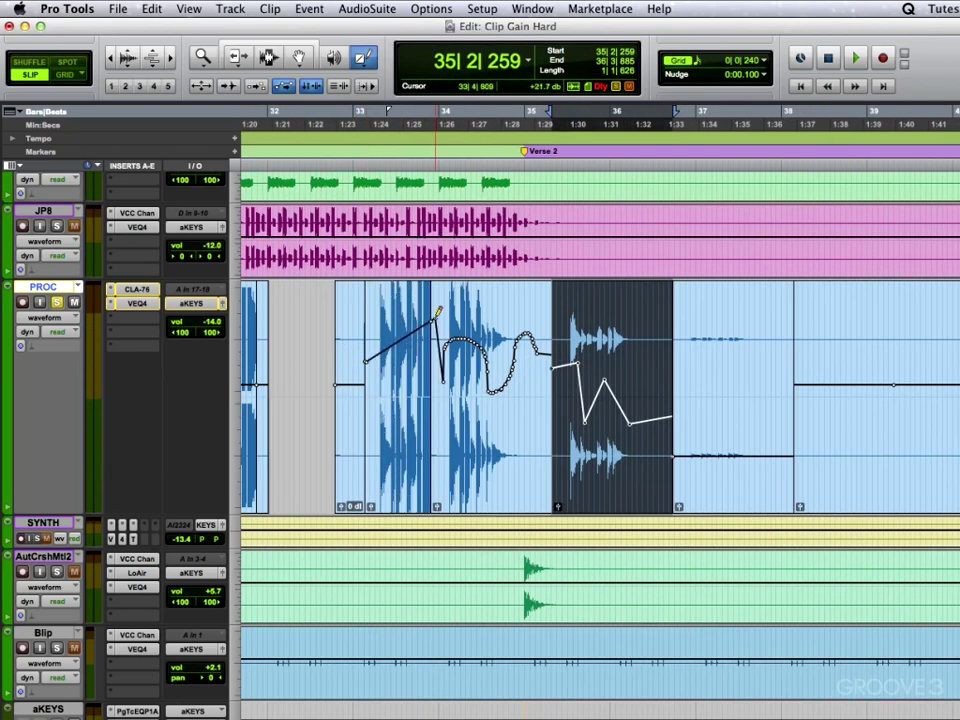
# - Draw a Triangle zigzag gain line at the clip's start with the Pencil
pyautogui.click(364, 59)
pyautogui.click(380, 86)
pyautogui.moveTo(364, 376); pyautogui.dragTo(322, 346)
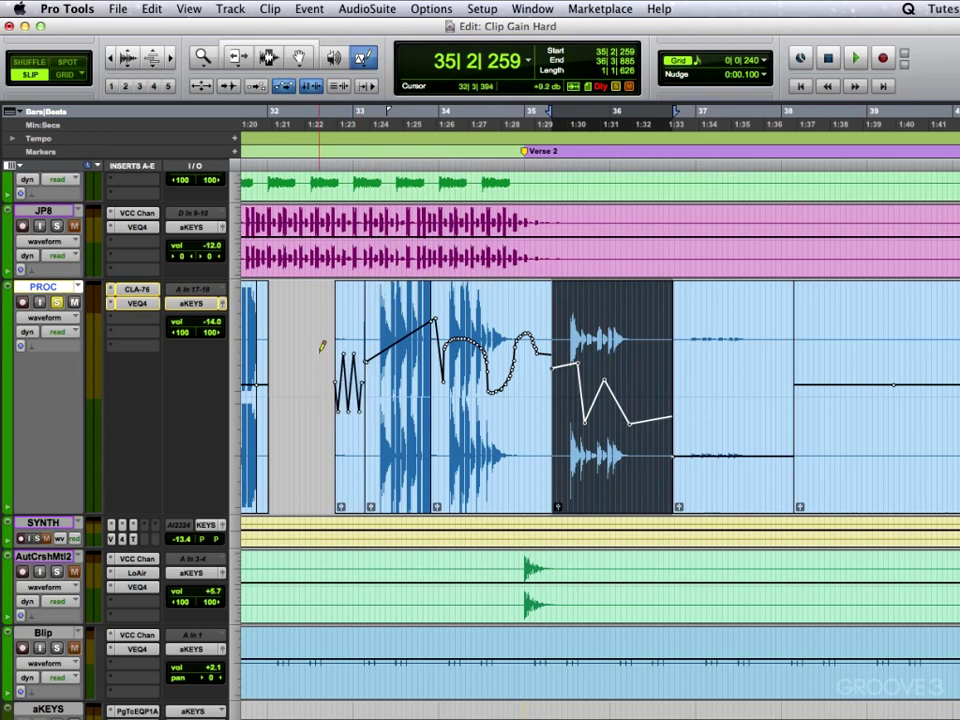
pyautogui.click(363, 60)
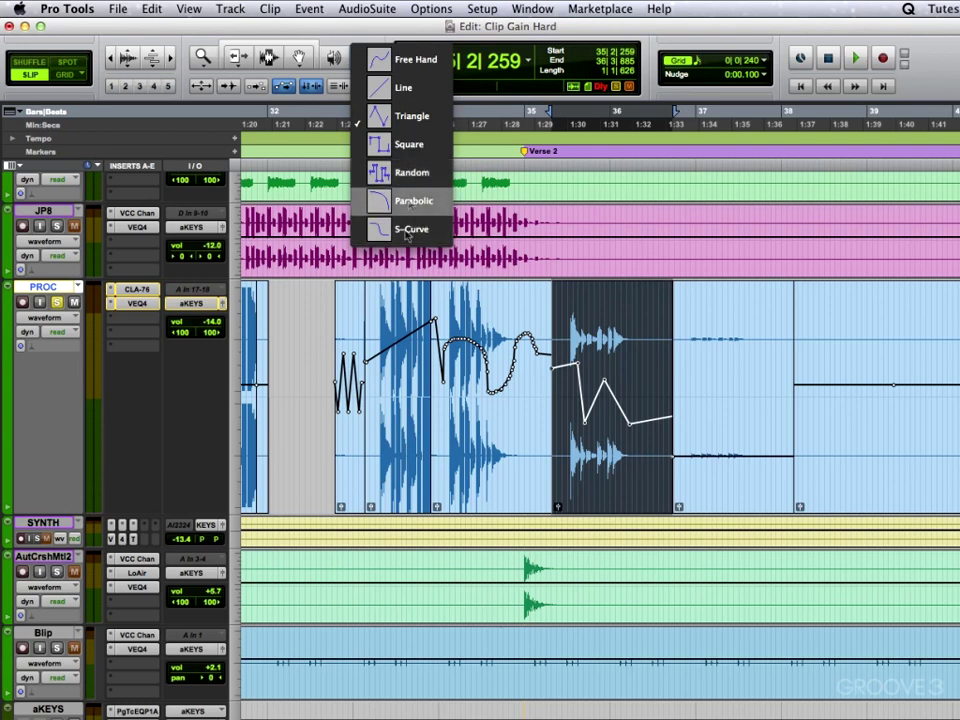
pyautogui.click(412, 172)
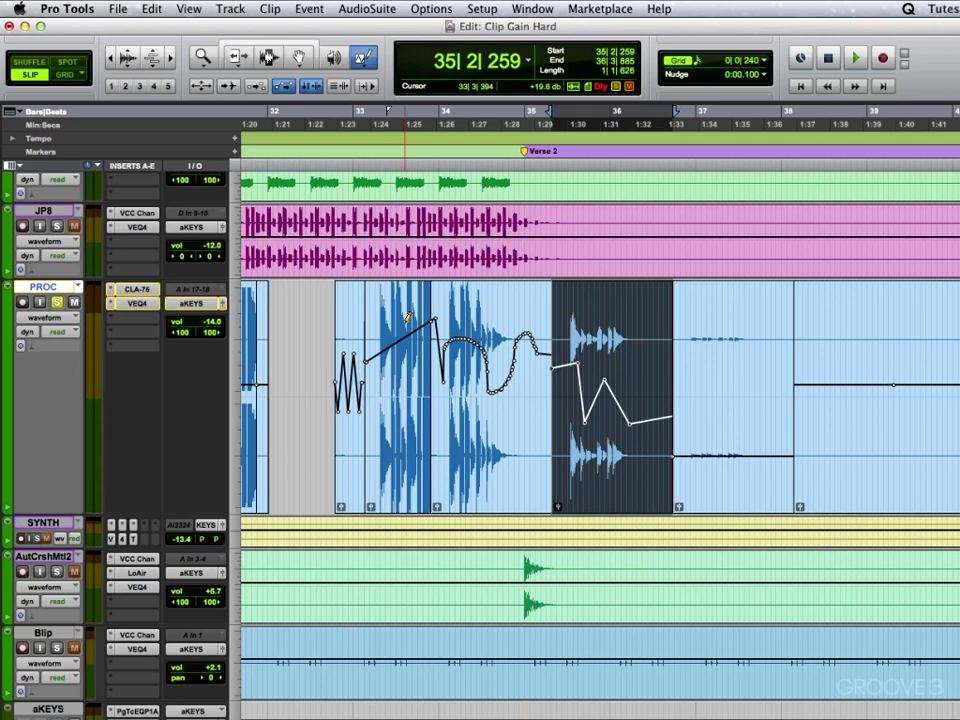
# - Select the range across all reshaped PROC clips, view volume, then return to waveform view
pyautogui.press('F7')
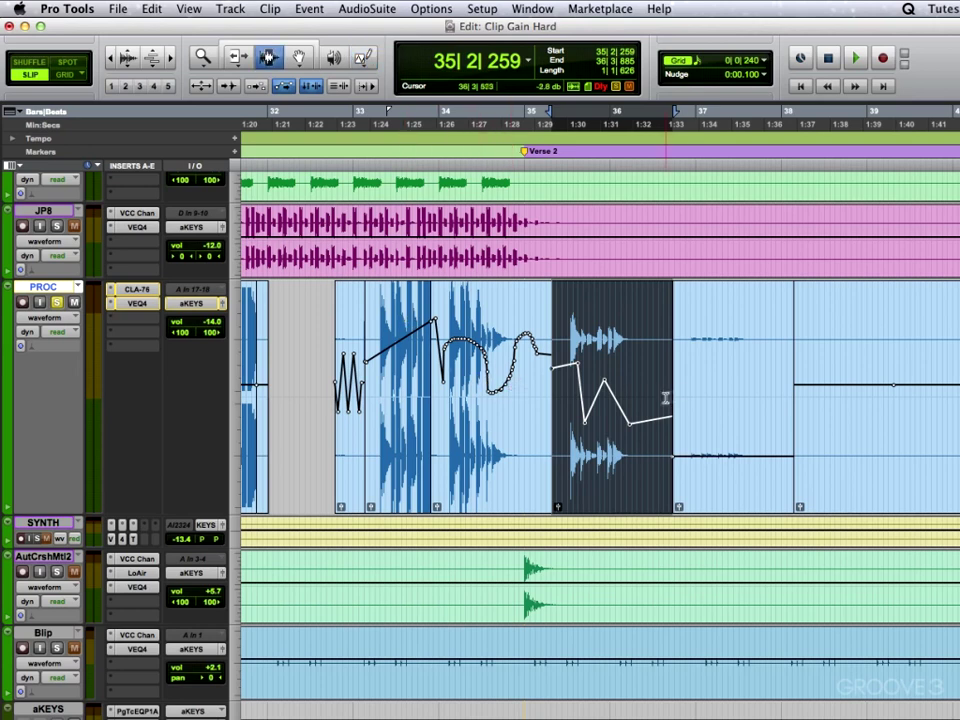
pyautogui.moveTo(700, 398)
pyautogui.mouseDown()
pyautogui.moveTo(378, 410)
pyautogui.moveTo(315, 403)
pyautogui.mouseUp()
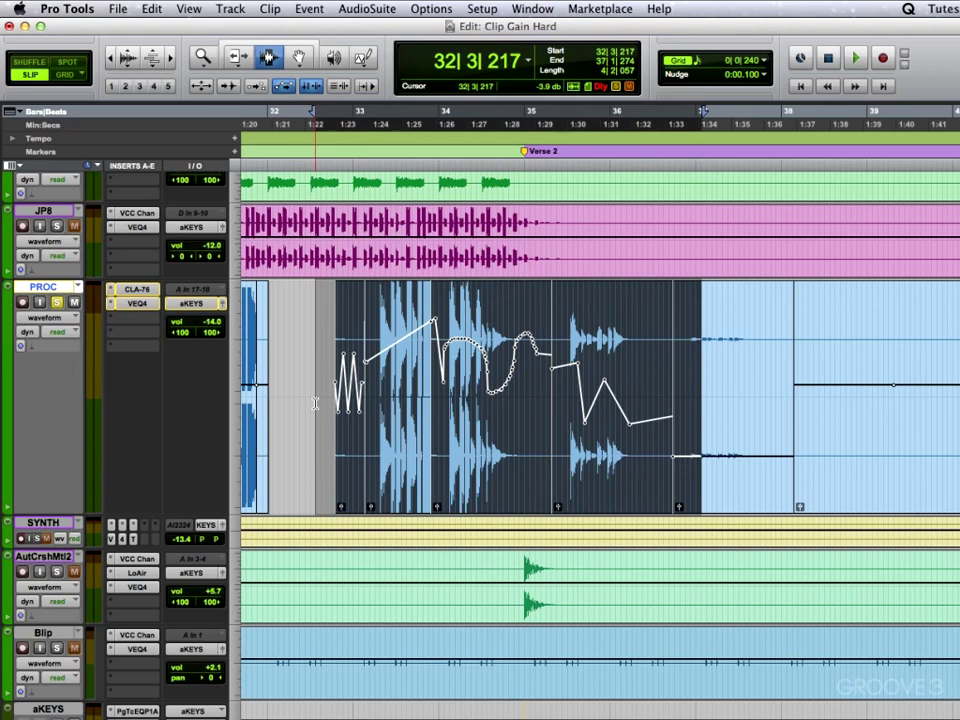
pyautogui.click(33, 320)
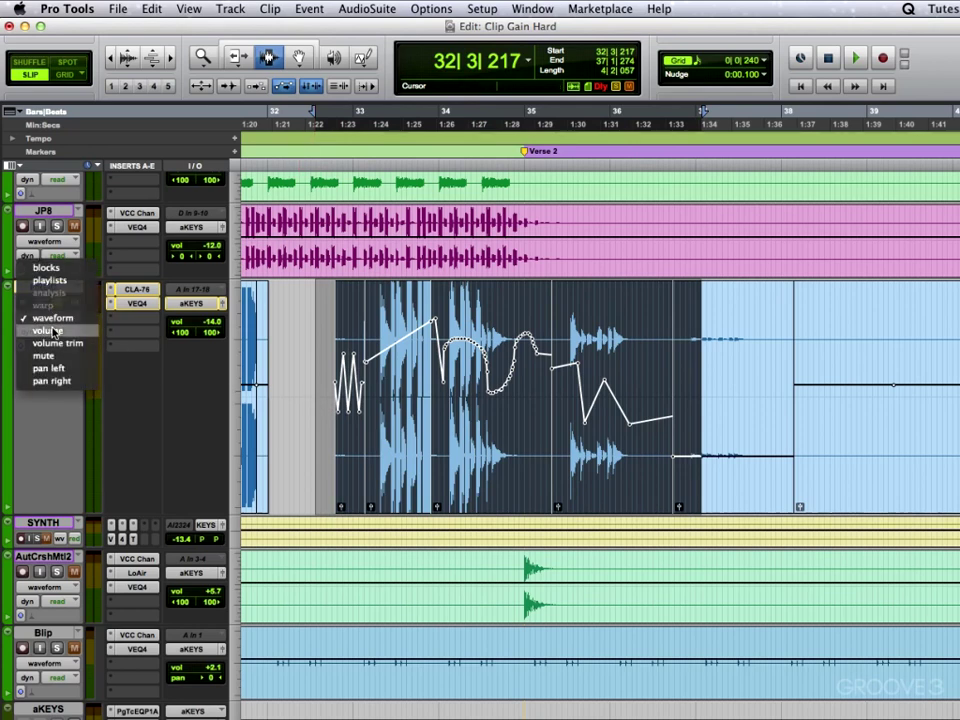
pyautogui.click(53, 330)
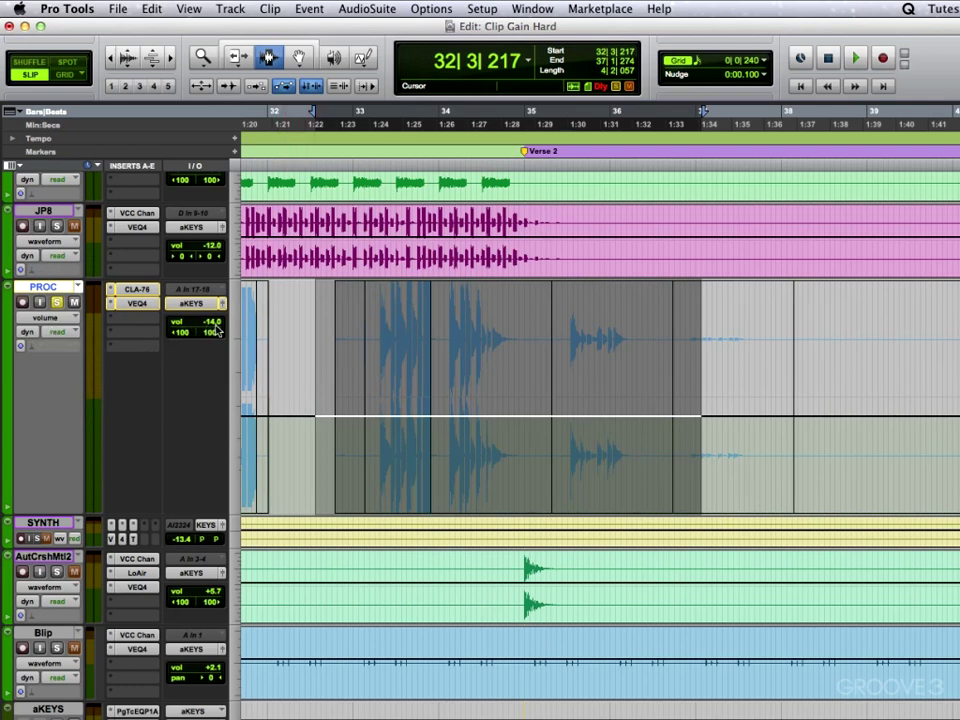
pyautogui.click(50, 318)
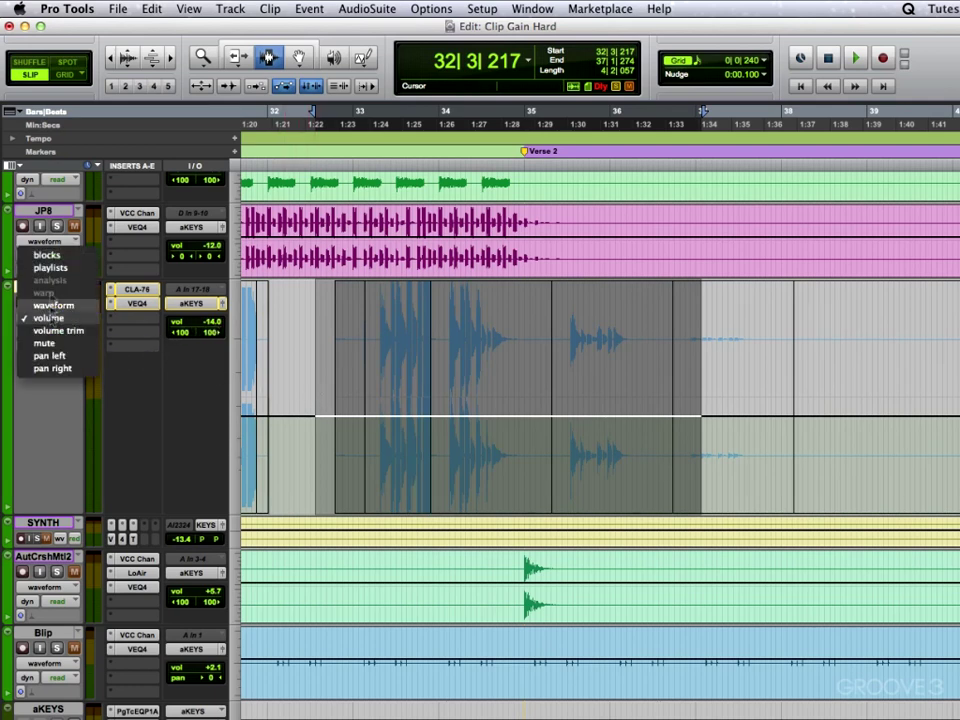
pyautogui.click(60, 308)
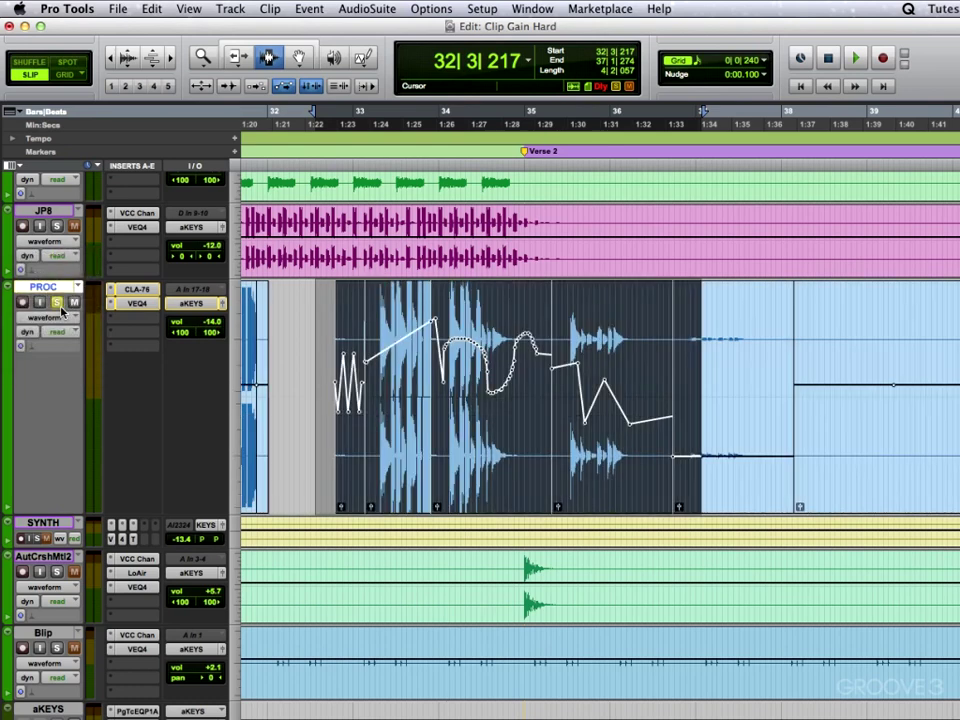
# - Apply Edit > Automation > Convert Clip Gain to Volume Automation on the PROC clips
pyautogui.click(152, 8)
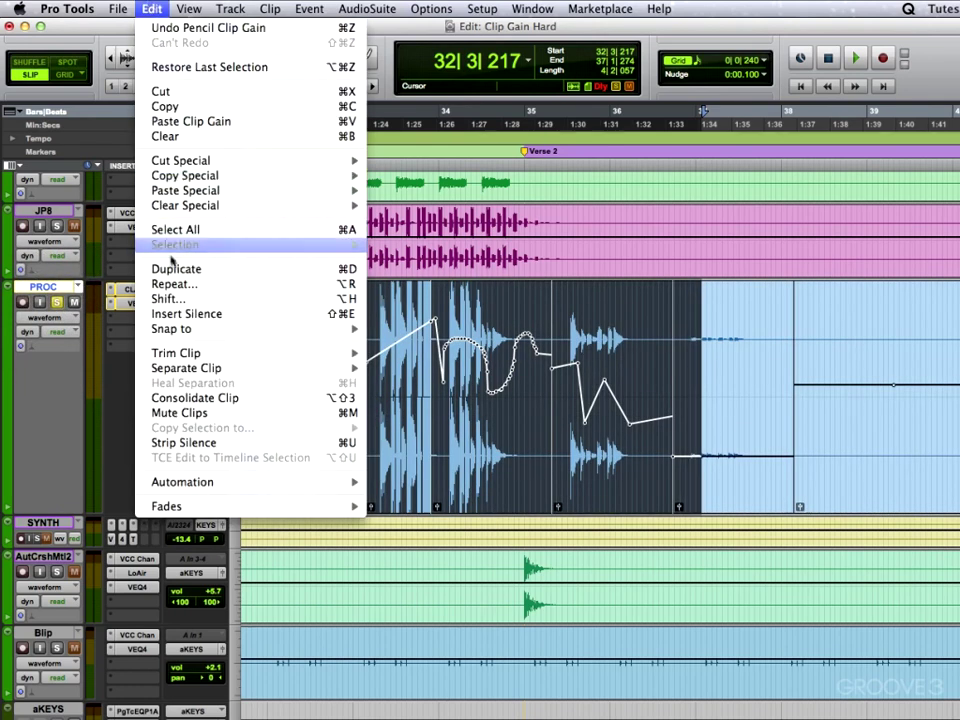
pyautogui.moveTo(207, 488)
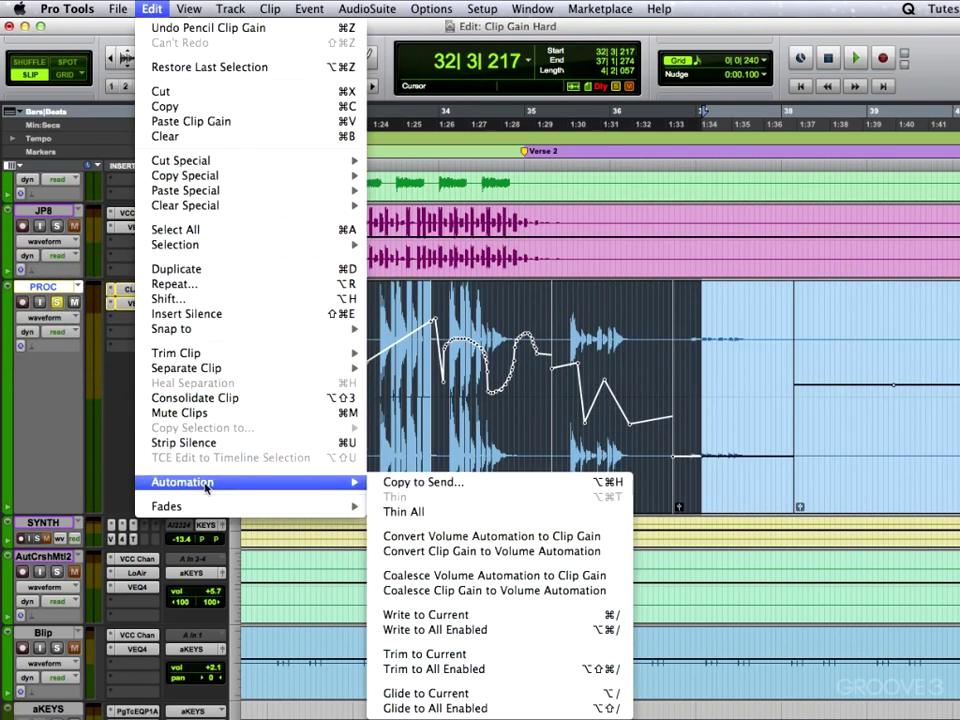
pyautogui.click(498, 552)
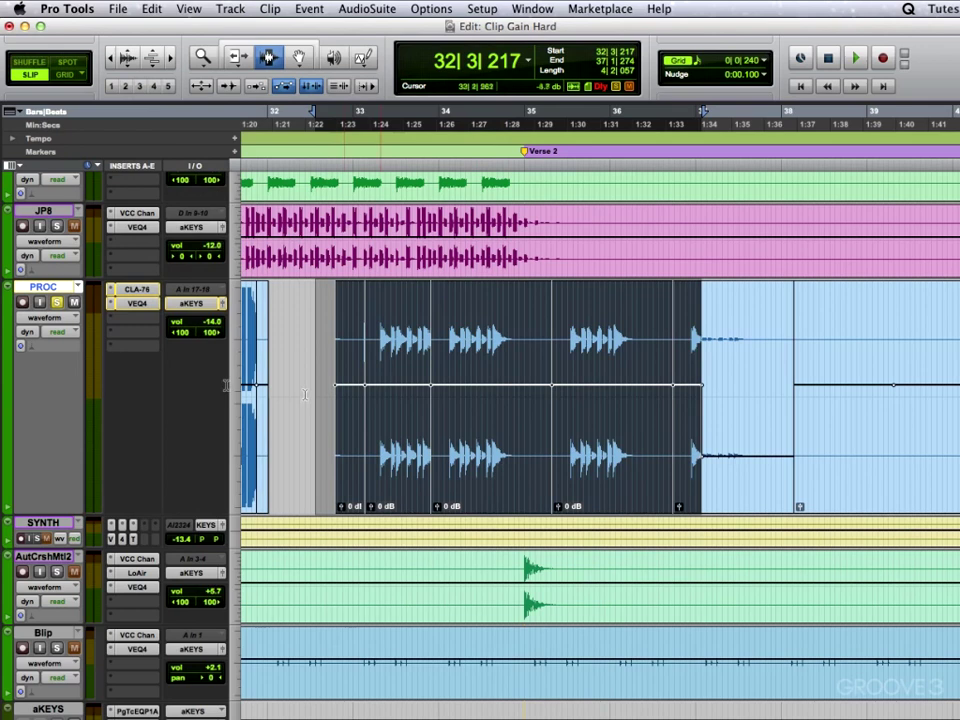
pyautogui.click(44, 317)
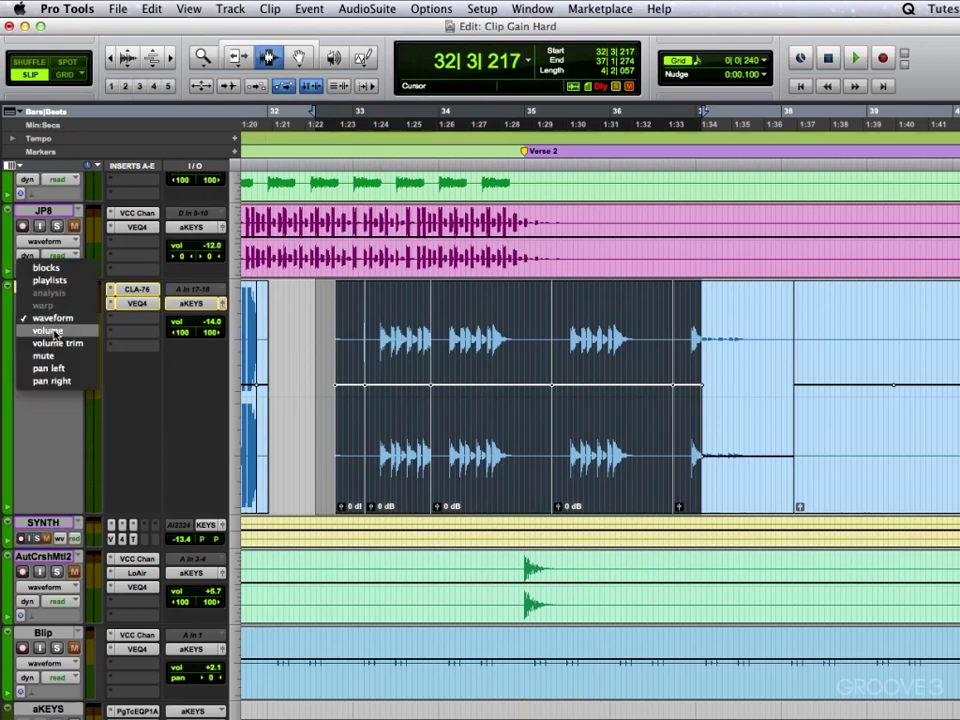
# - Show PROC's volume automation and convert it back to clip gain via Edit > Automation
pyautogui.click(47, 331)
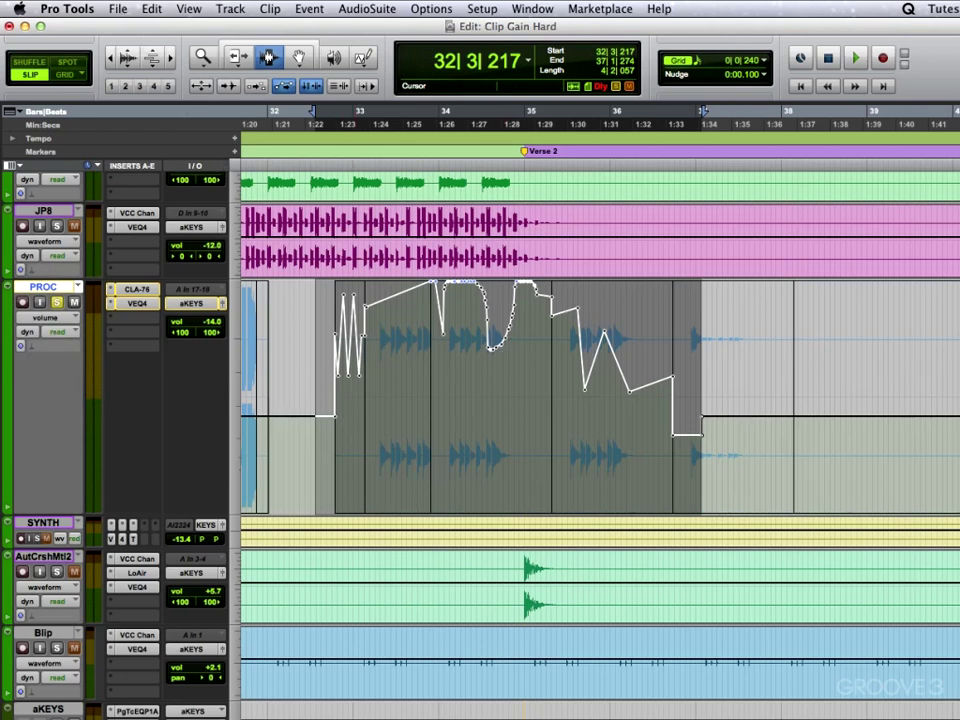
pyautogui.click(151, 9)
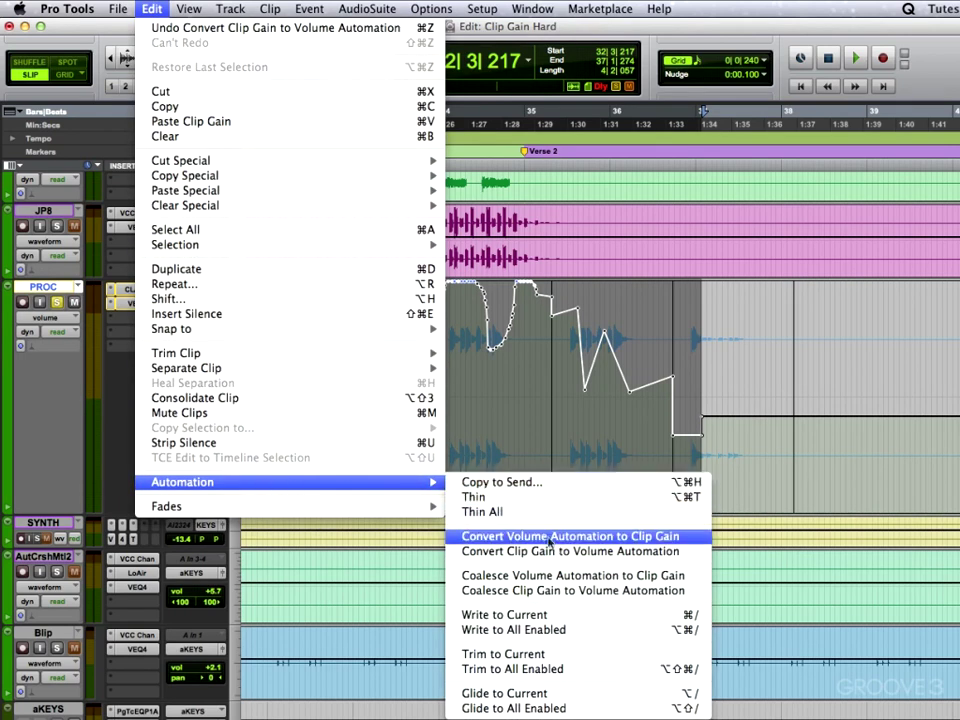
pyautogui.click(566, 537)
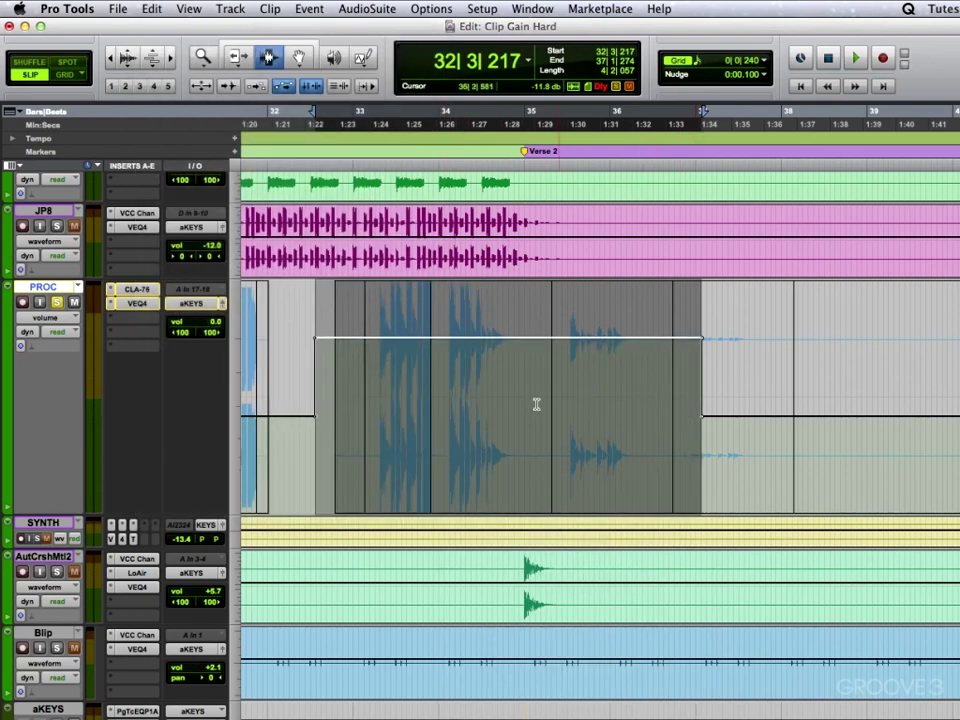
# - Return PROC to waveform view showing the restored zigzag, ramp and freehand clip gain
pyautogui.click(58, 319)
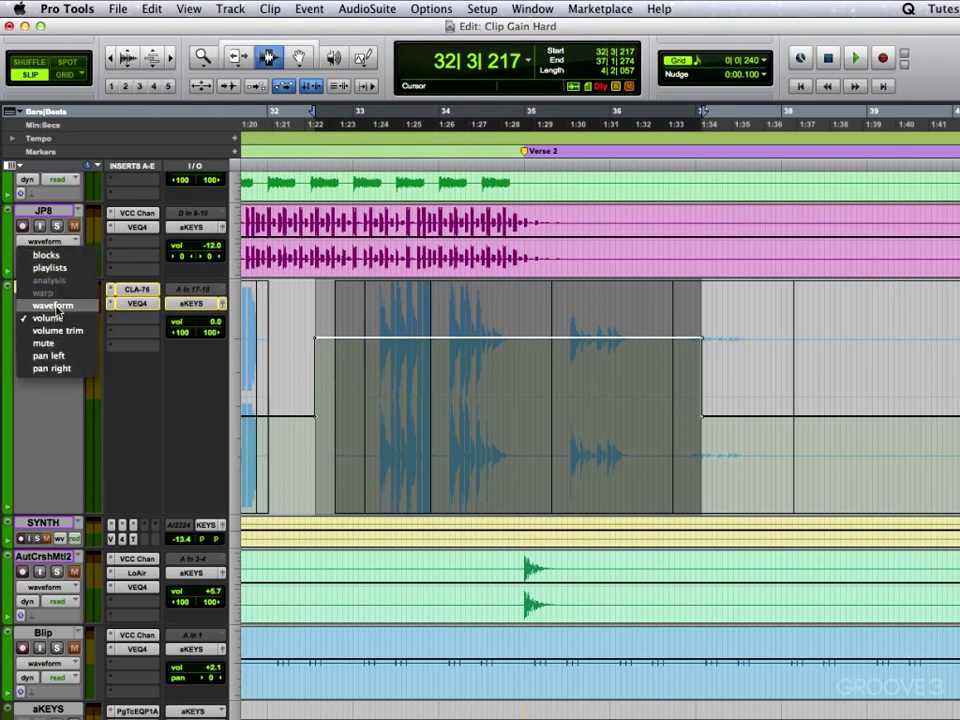
pyautogui.click(52, 305)
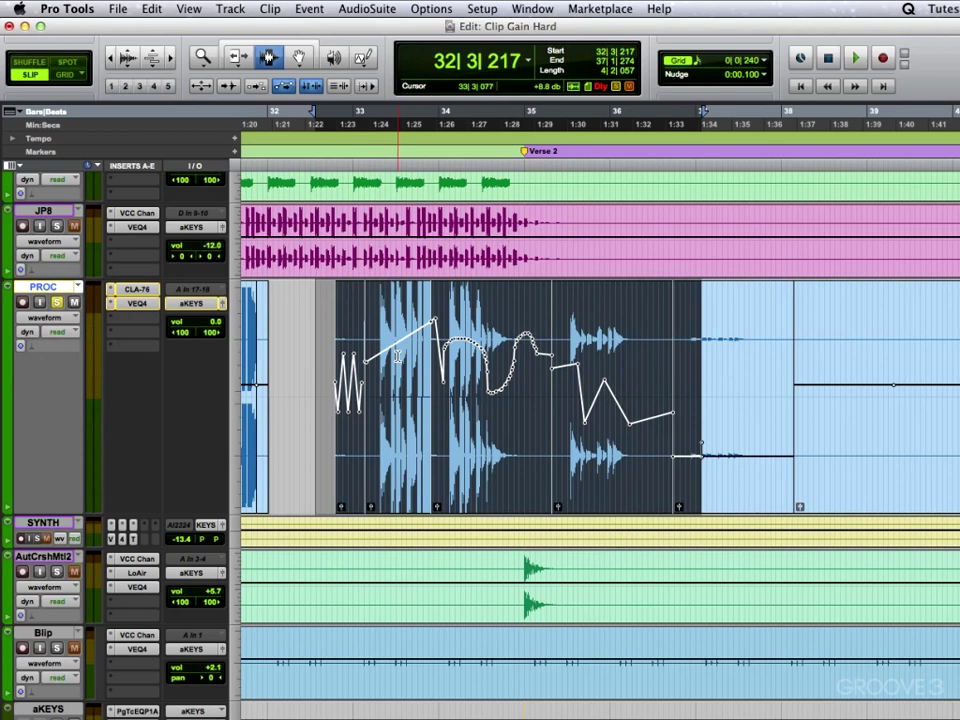
pyautogui.click(151, 9)
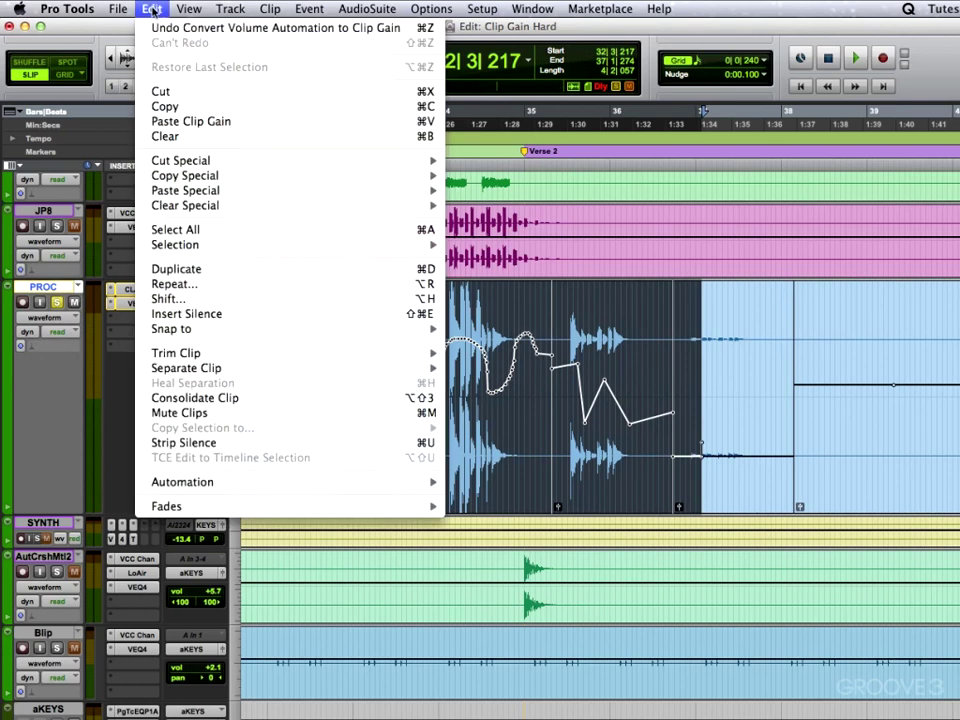
pyautogui.moveTo(407, 484)
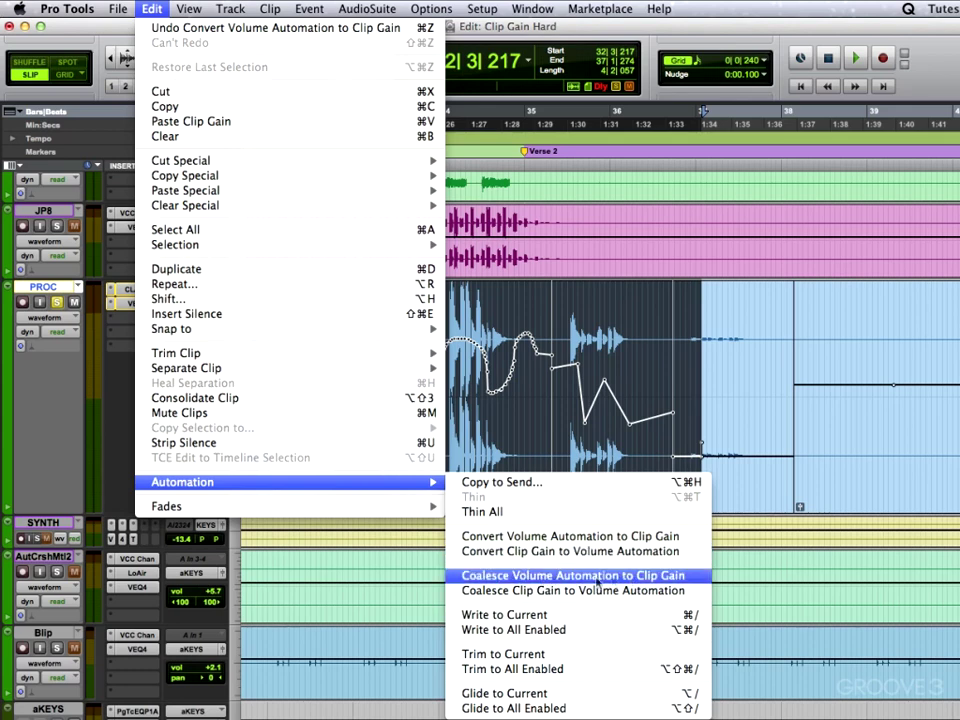
# - Coalesce clip gain onto volume automation, then clear clip gain from all PROC clips
pyautogui.click(523, 596)
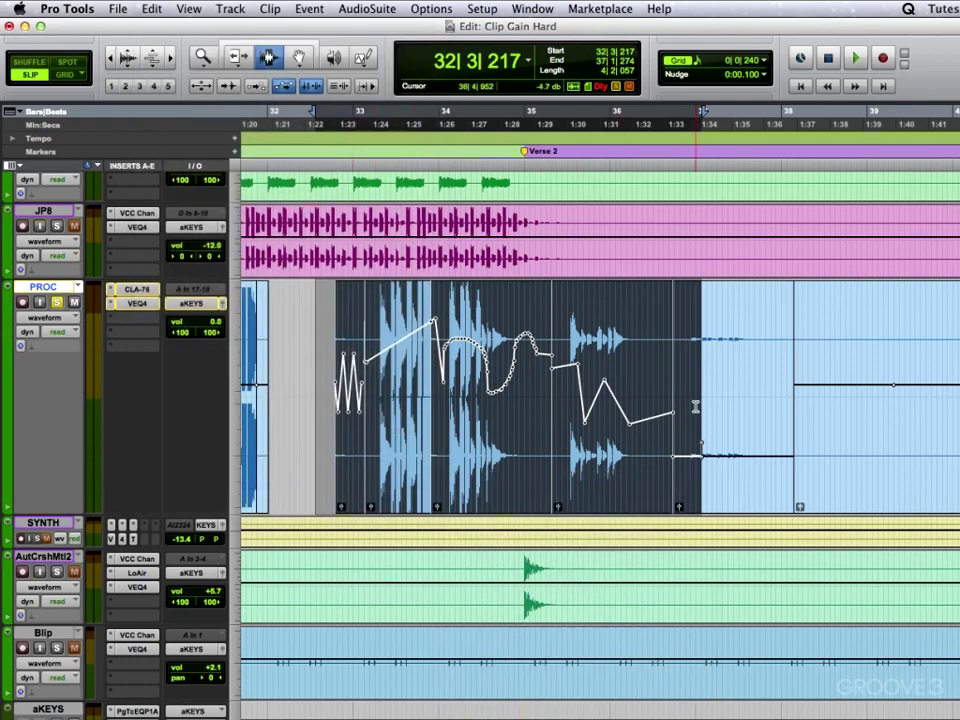
pyautogui.moveTo(926, 405); pyautogui.dragTo(312, 410)
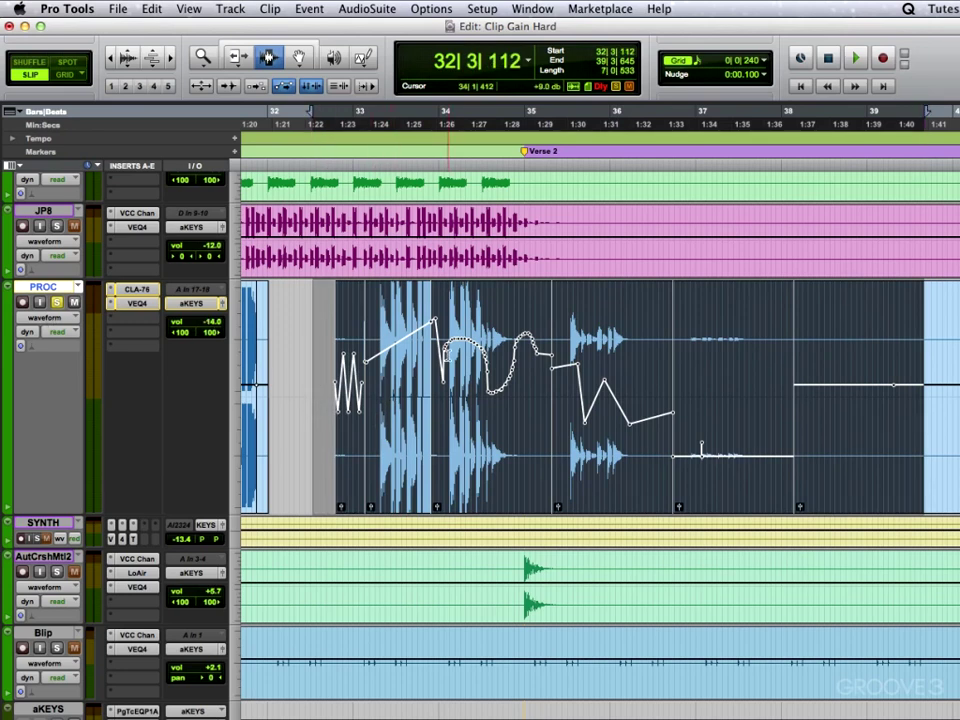
pyautogui.rightClick(446, 357)
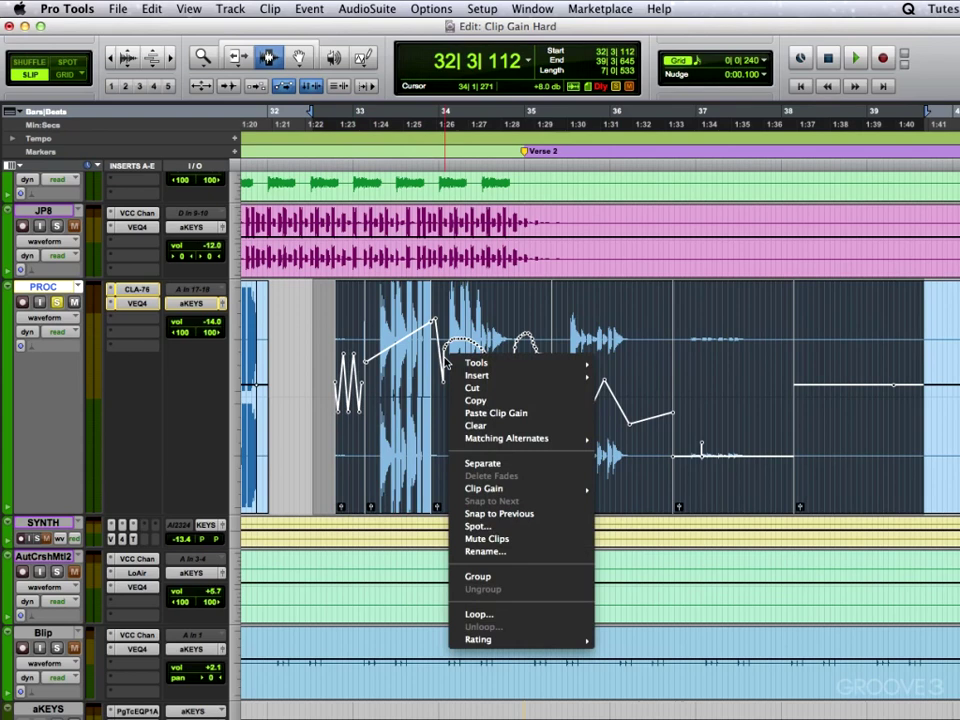
pyautogui.moveTo(520, 488)
pyautogui.click(632, 516)
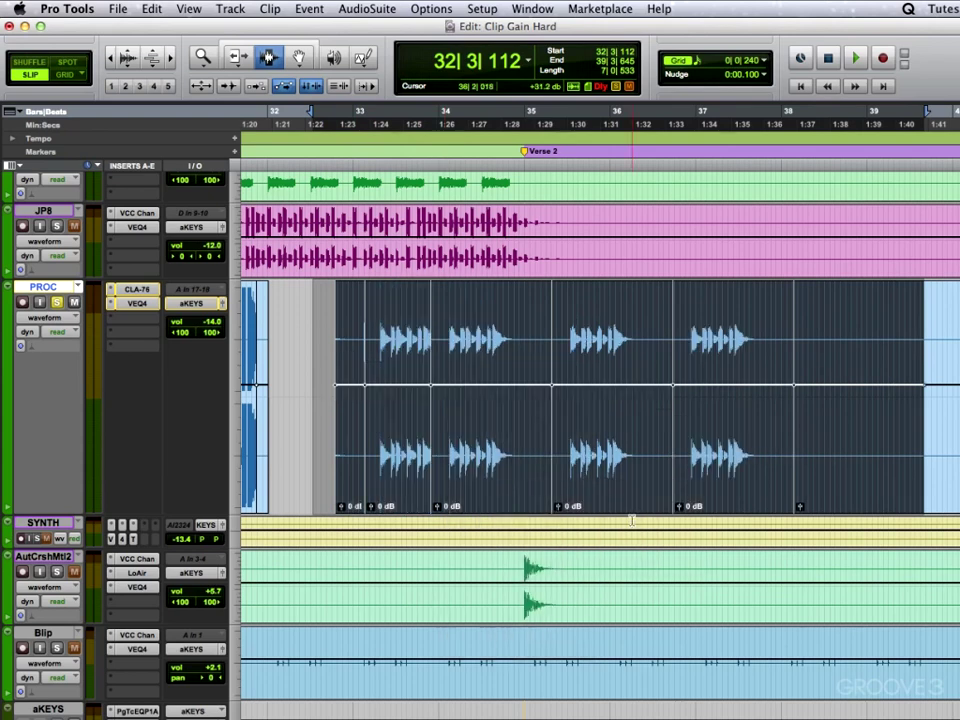
# - Show PROC's volume automation and delete its raised section
pyautogui.click(58, 318)
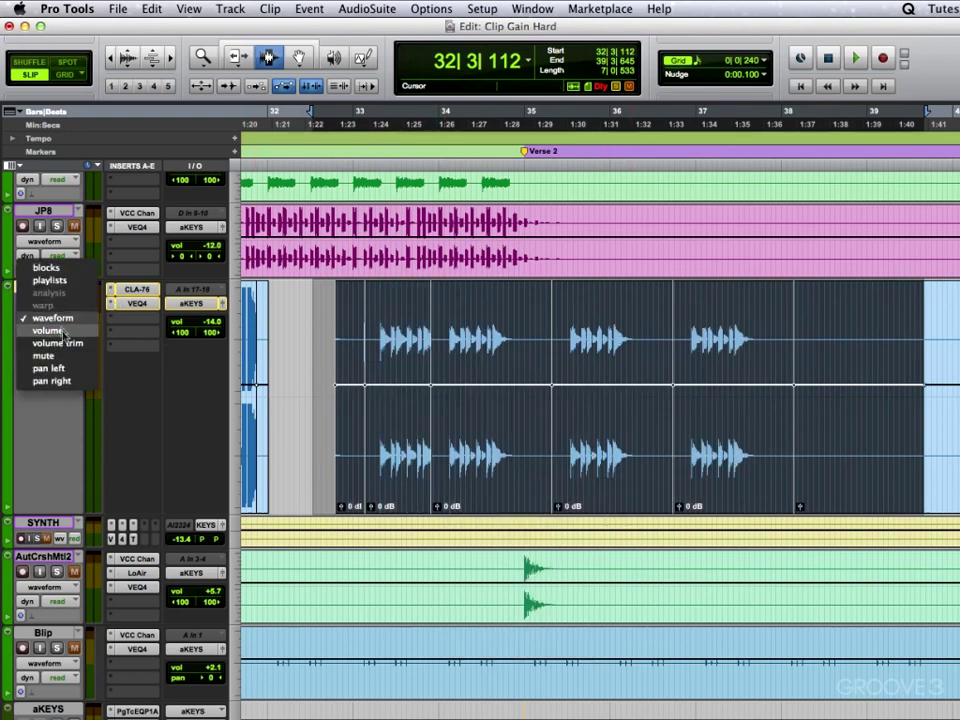
pyautogui.click(47, 330)
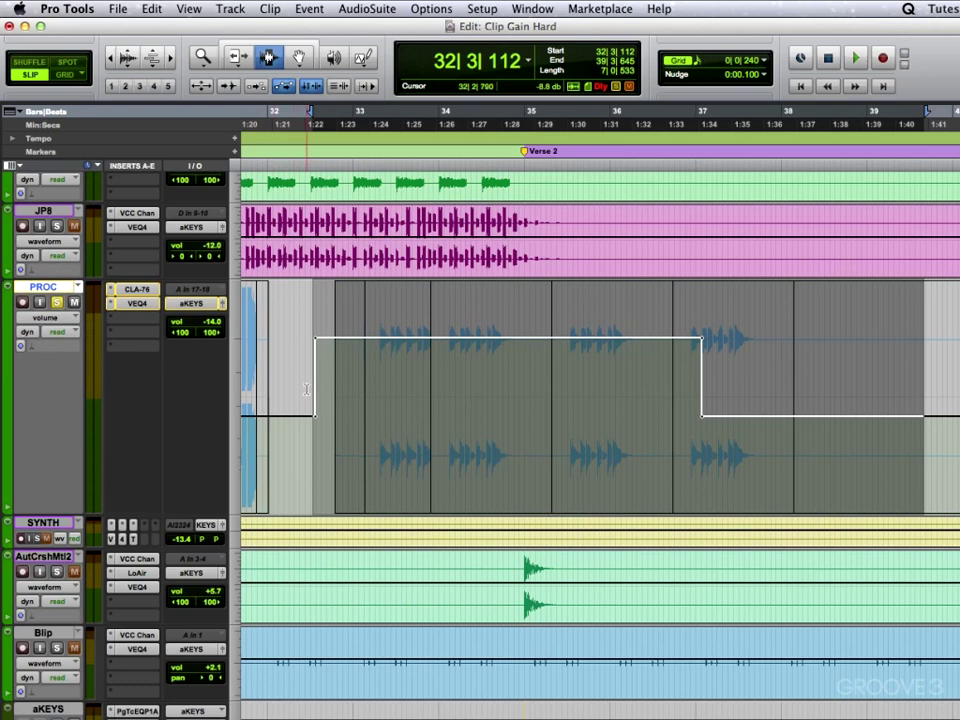
pyautogui.click(407, 413)
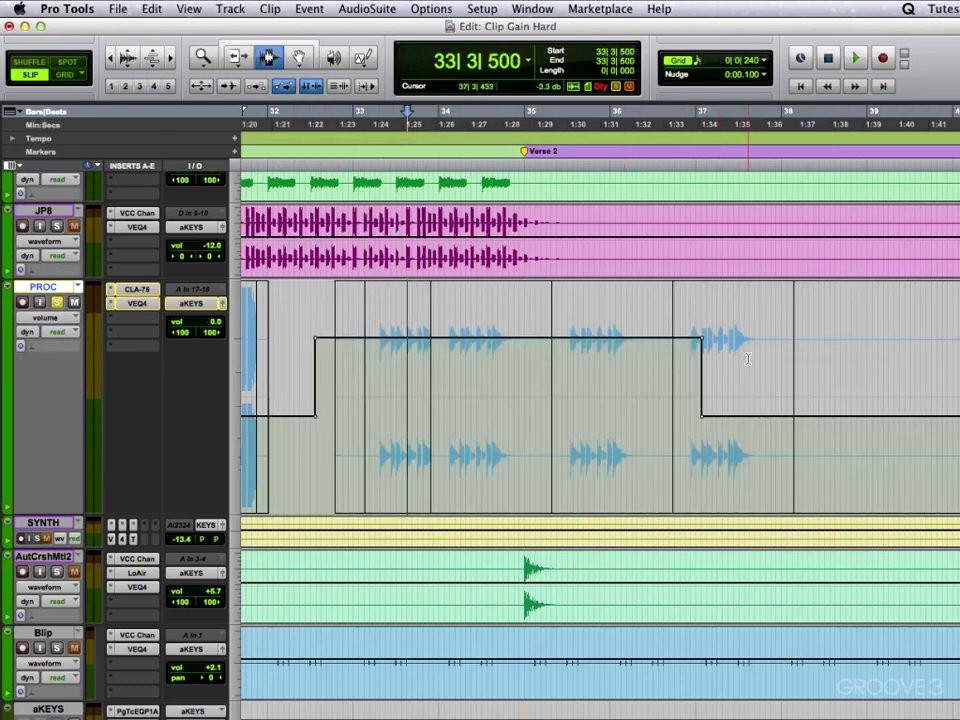
pyautogui.moveTo(693, 330); pyautogui.dragTo(300, 392)
pyautogui.press('Delete')
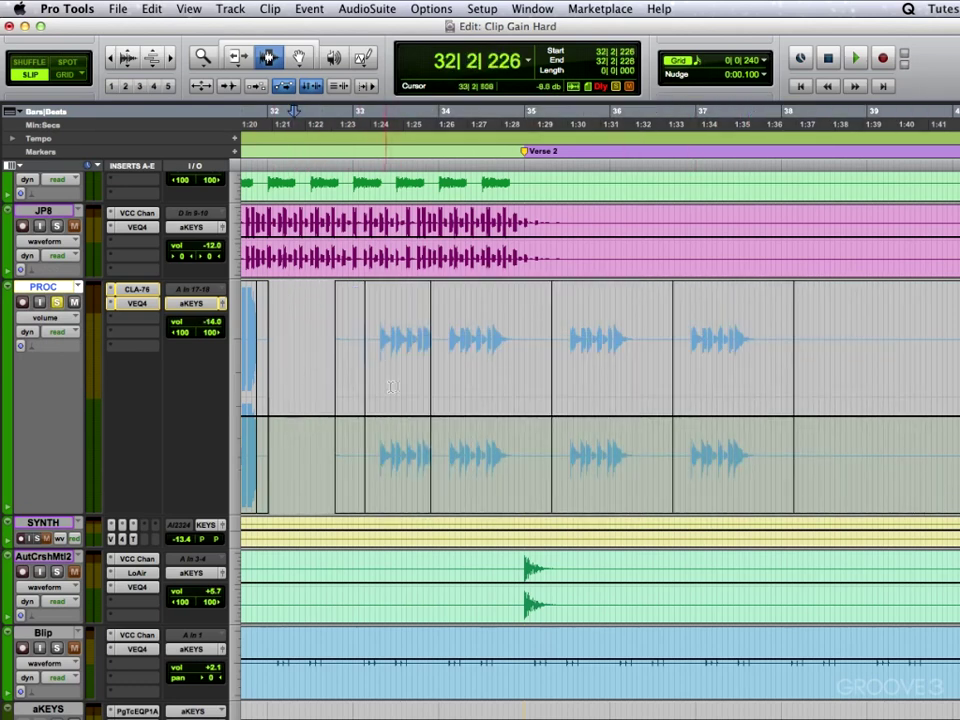
# - Select sub-clips two to five and raise their volume from −14 dB to −10 dB
pyautogui.doubleClick(400, 388)
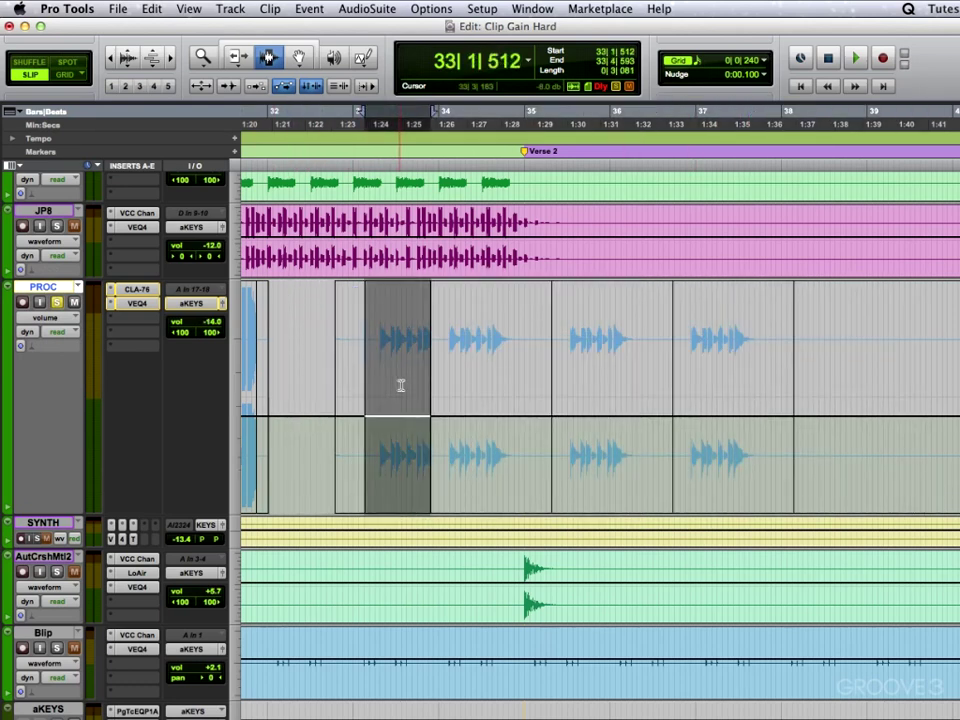
pyautogui.doubleClick(728, 403)
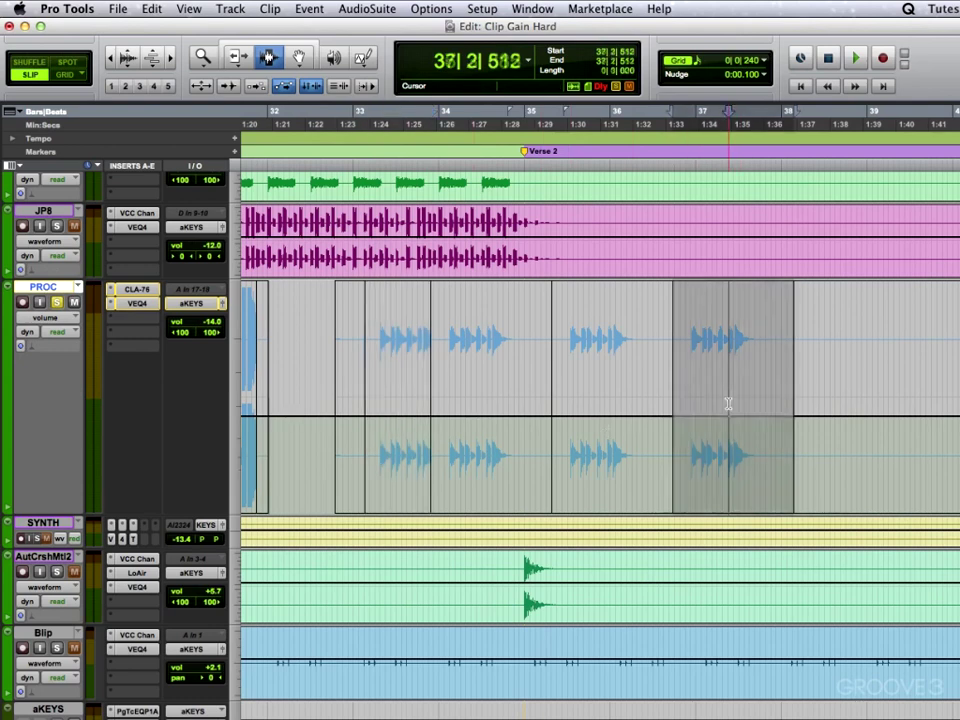
pyautogui.keyDown('shift'); pyautogui.click(400, 392); pyautogui.keyUp('shift')
pyautogui.moveTo(398, 404); pyautogui.dragTo(545, 390)
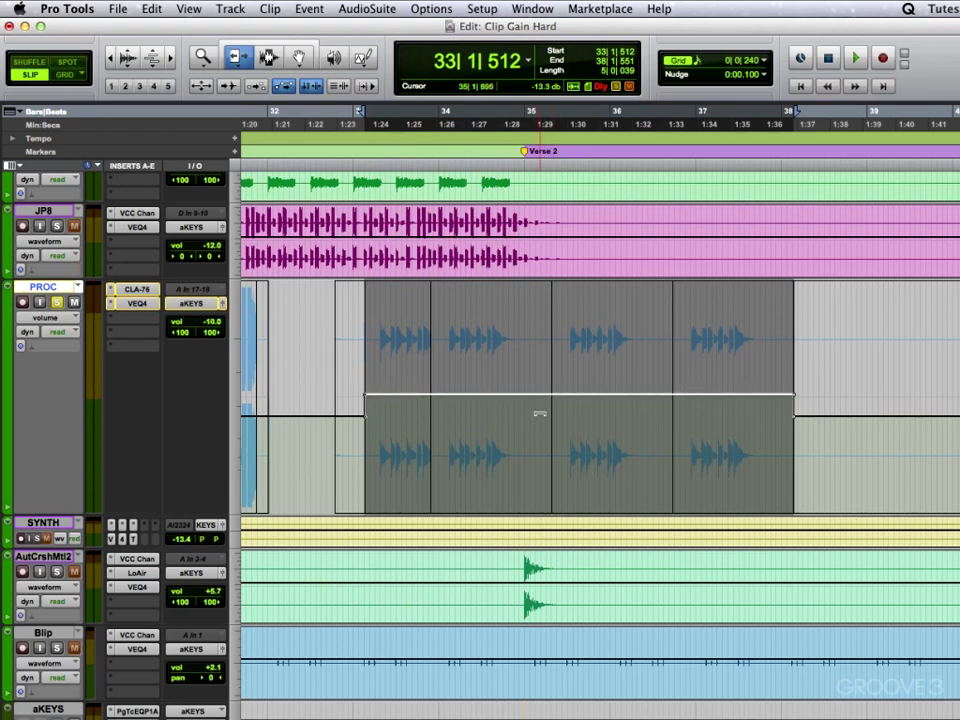
pyautogui.click(310, 364)
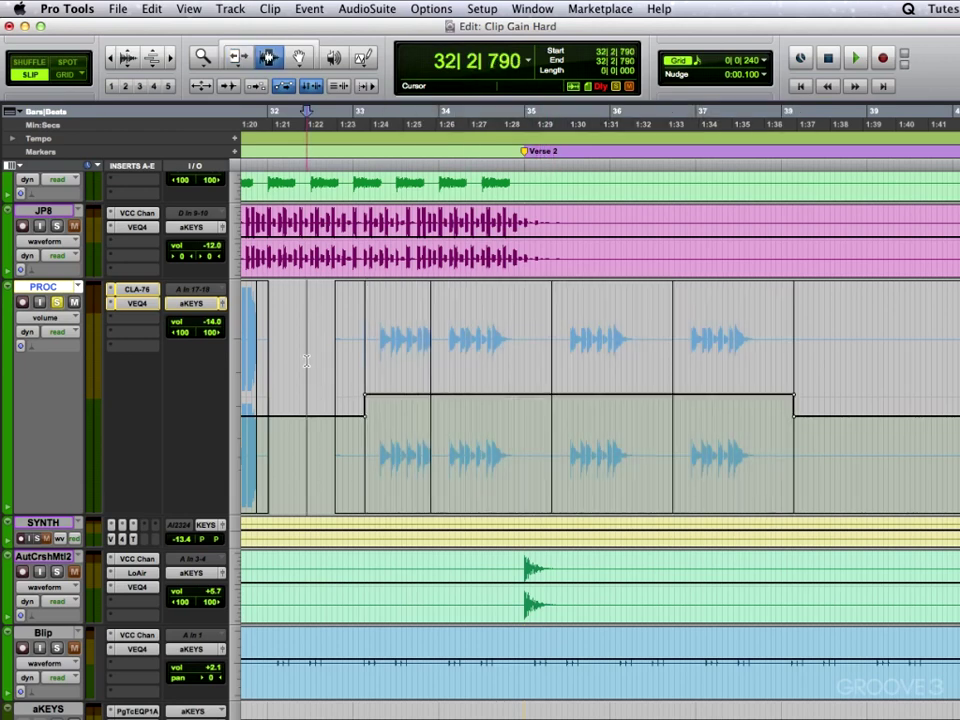
# - In waveform view, trim sub-clips two to five's gain to +5, −5, +10 and −10 dB
pyautogui.click(50, 318)
pyautogui.click(45, 361)
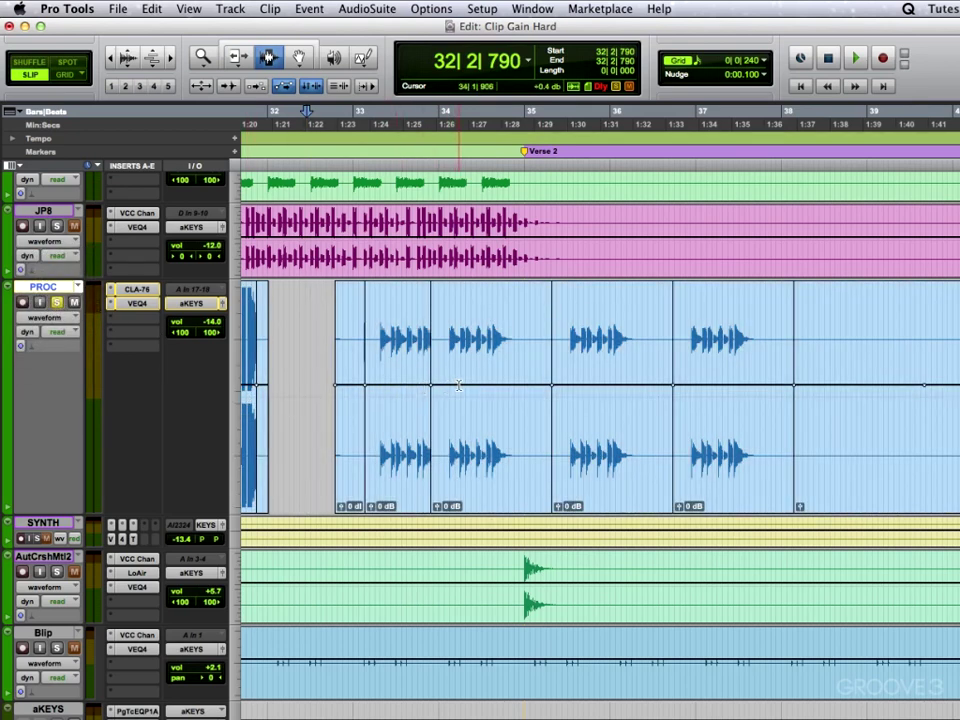
pyautogui.press('F6')
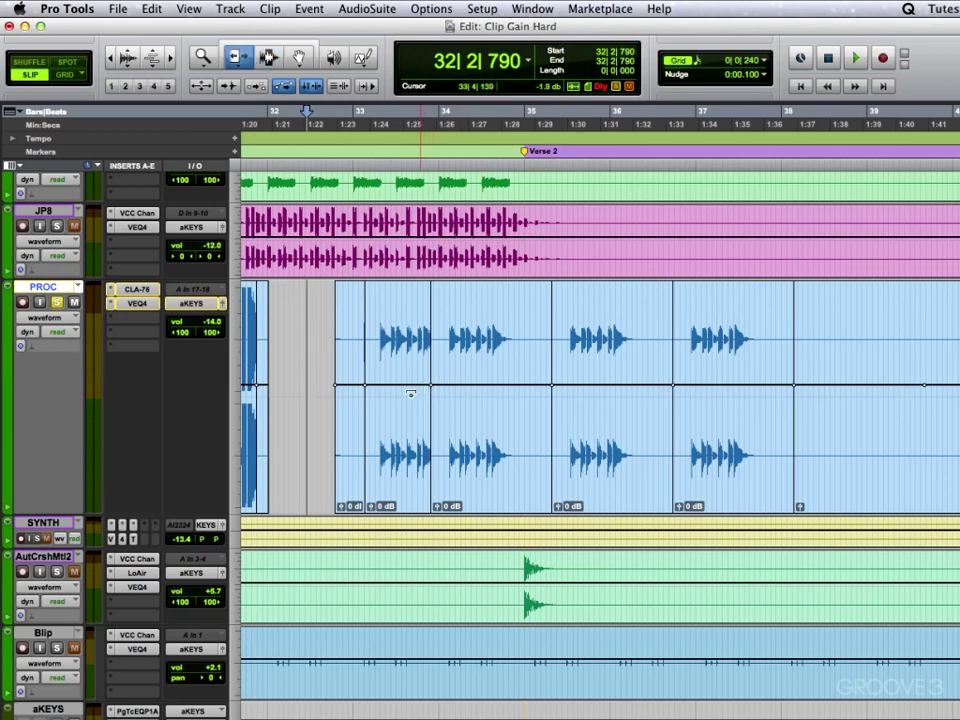
pyautogui.moveTo(396, 398)
pyautogui.mouseDown()
pyautogui.moveTo(395, 381)
pyautogui.moveTo(397, 421)
pyautogui.mouseUp()
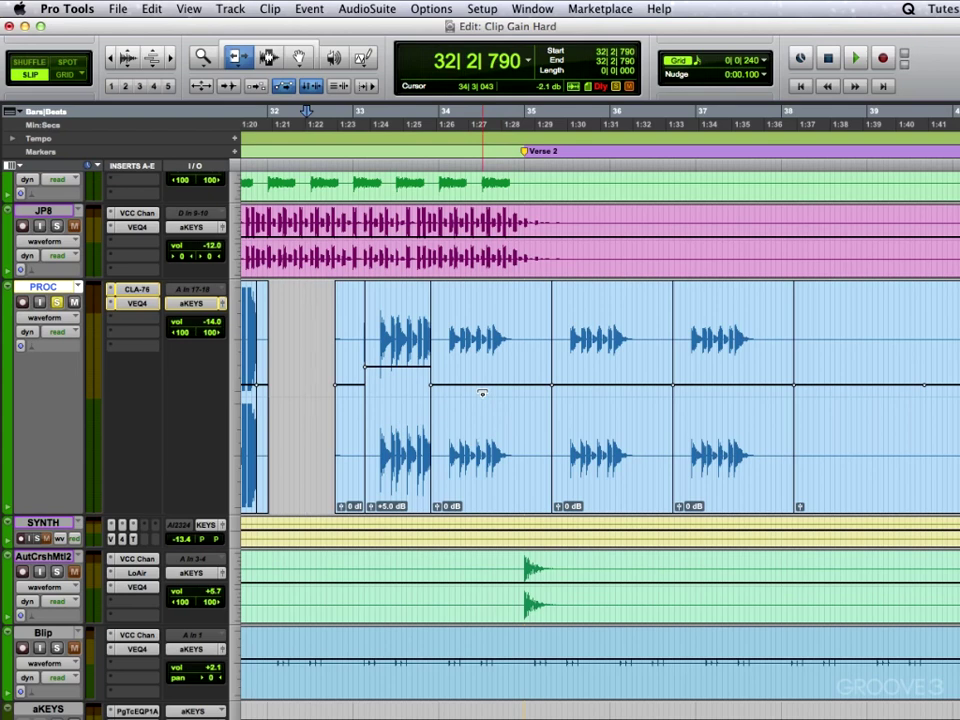
pyautogui.moveTo(481, 393); pyautogui.dragTo(478, 427)
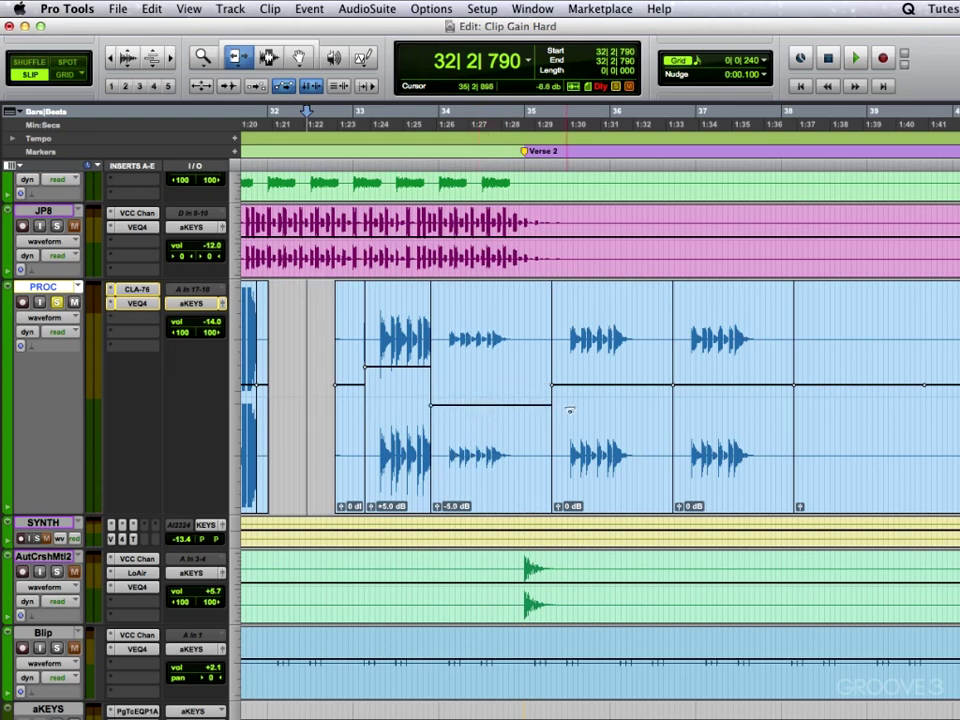
pyautogui.moveTo(590, 407); pyautogui.dragTo(603, 526)
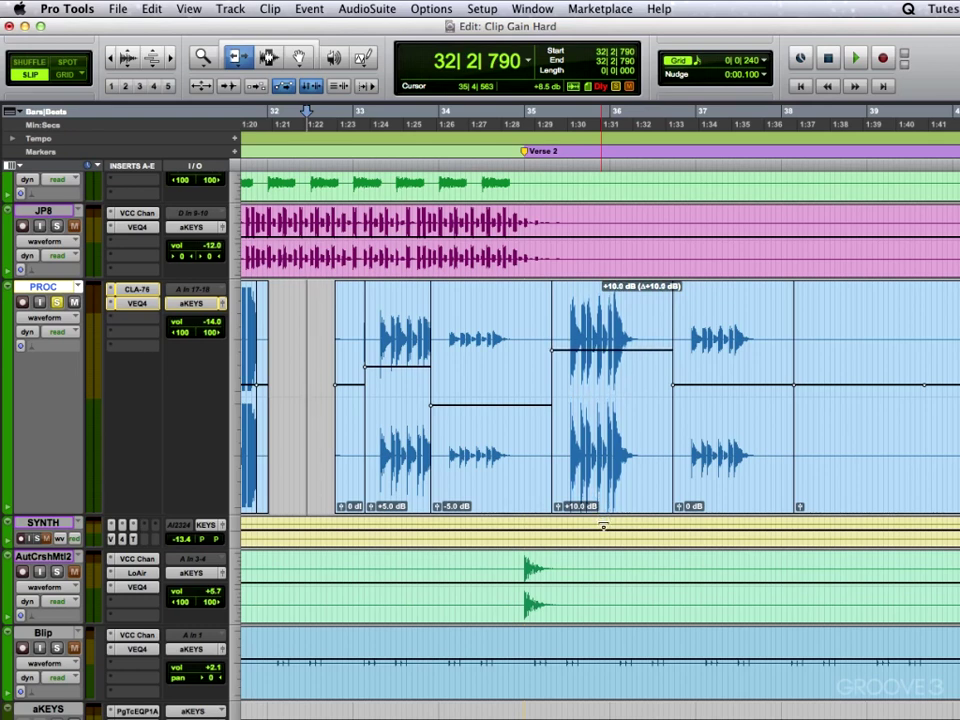
pyautogui.moveTo(726, 385); pyautogui.dragTo(726, 424)
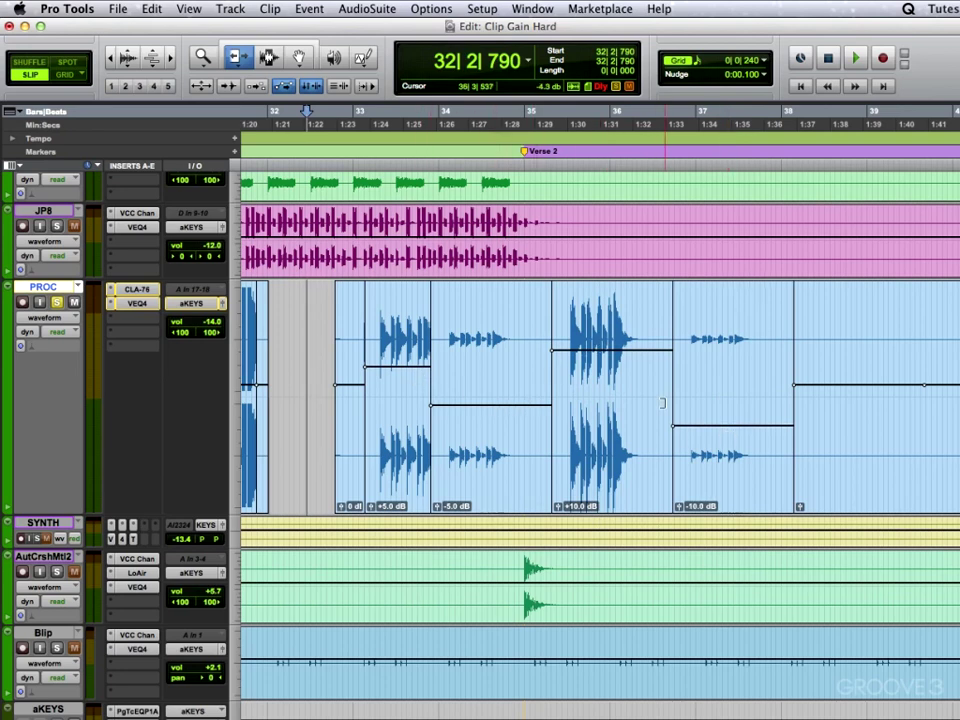
pyautogui.click(733, 428)
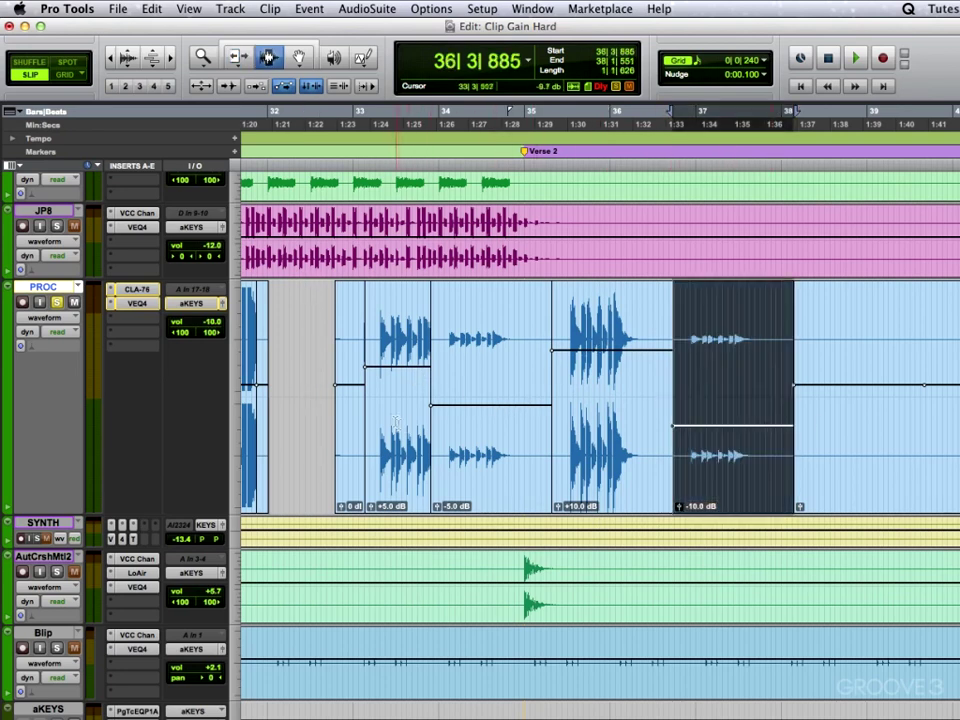
# - Extend the selection to span PROC sub-clips two through five
pyautogui.keyDown('shift'); pyautogui.click(394, 423); pyautogui.keyUp('shift')
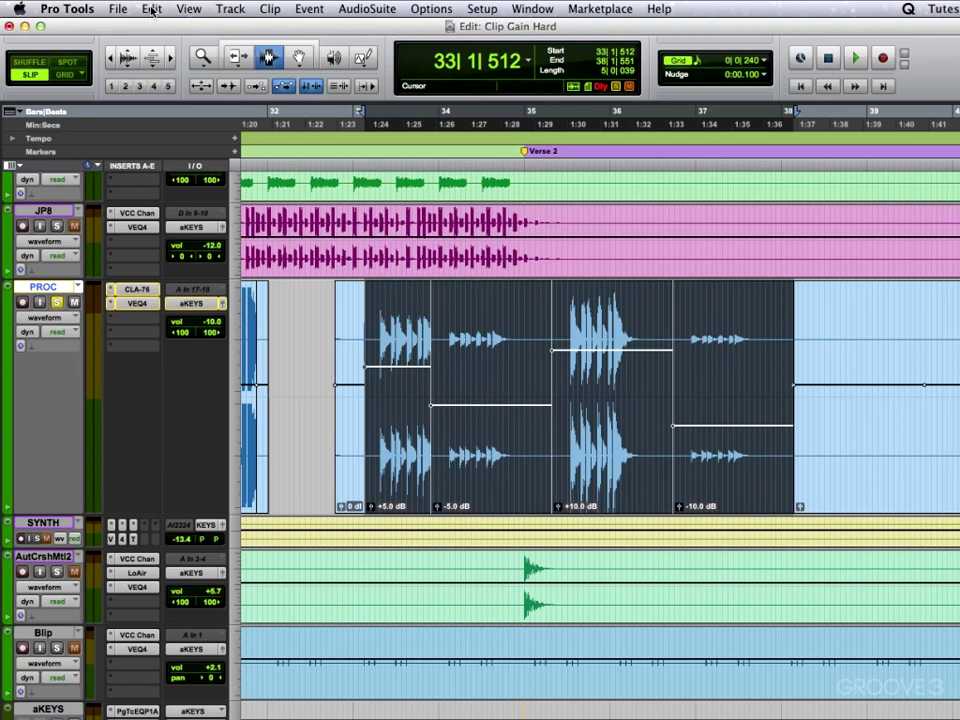
# - Run Edit > Automation > Coalesce Clip Gain to Volume Automation on the four selected sub-clips
pyautogui.click(151, 9)
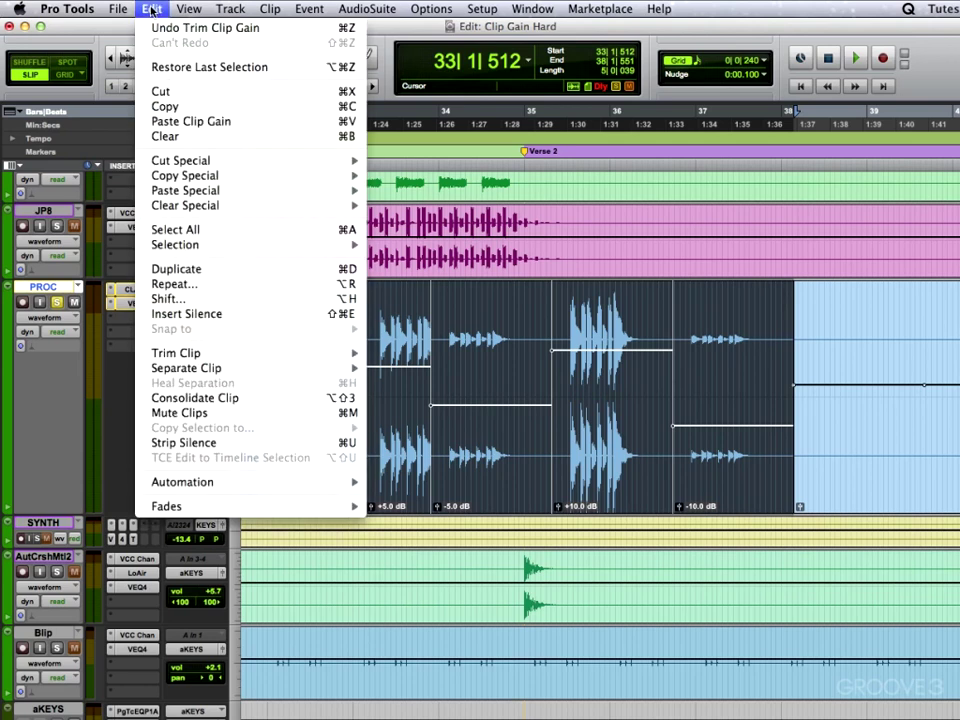
pyautogui.moveTo(251, 485)
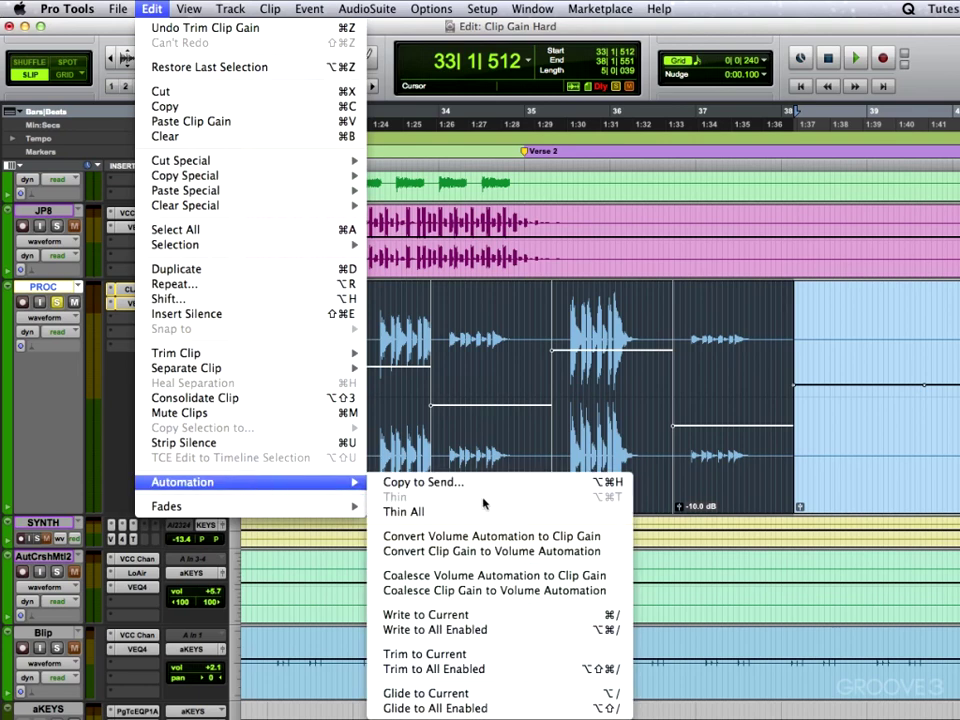
pyautogui.click(511, 592)
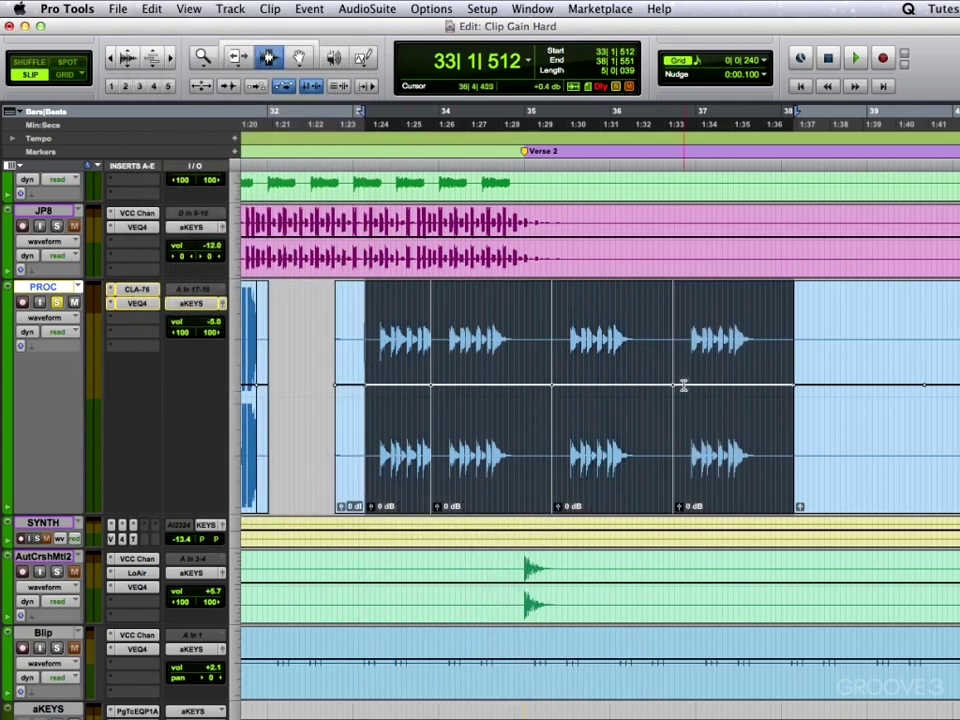
# - Show PROC's volume automation and read −5, −15, 0 and −20 dB across sub-clips two to five
pyautogui.click(45, 317)
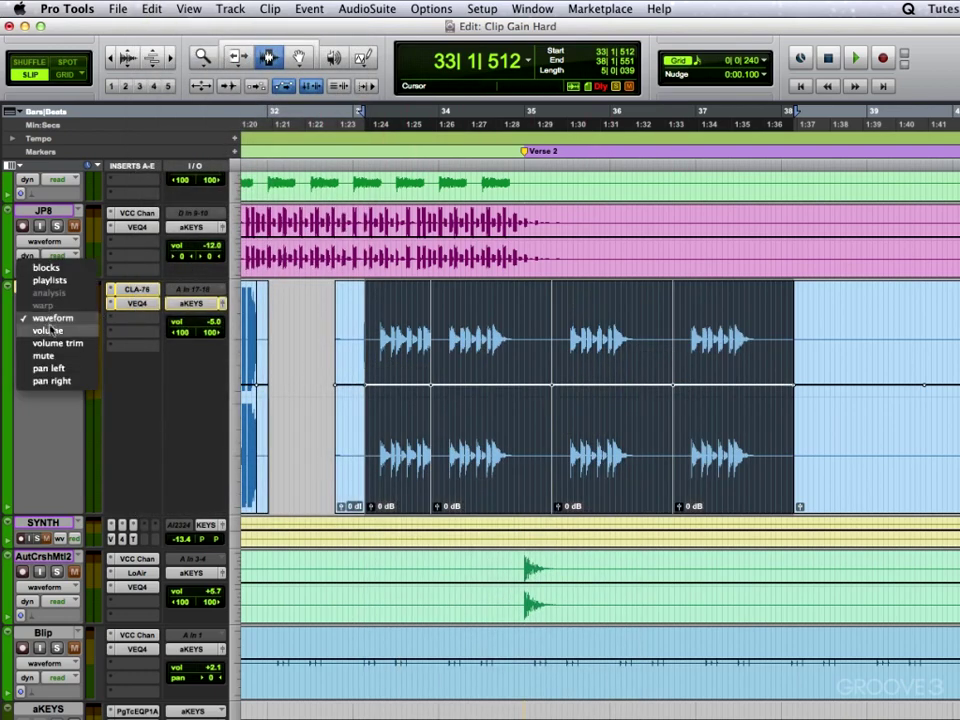
pyautogui.click(50, 331)
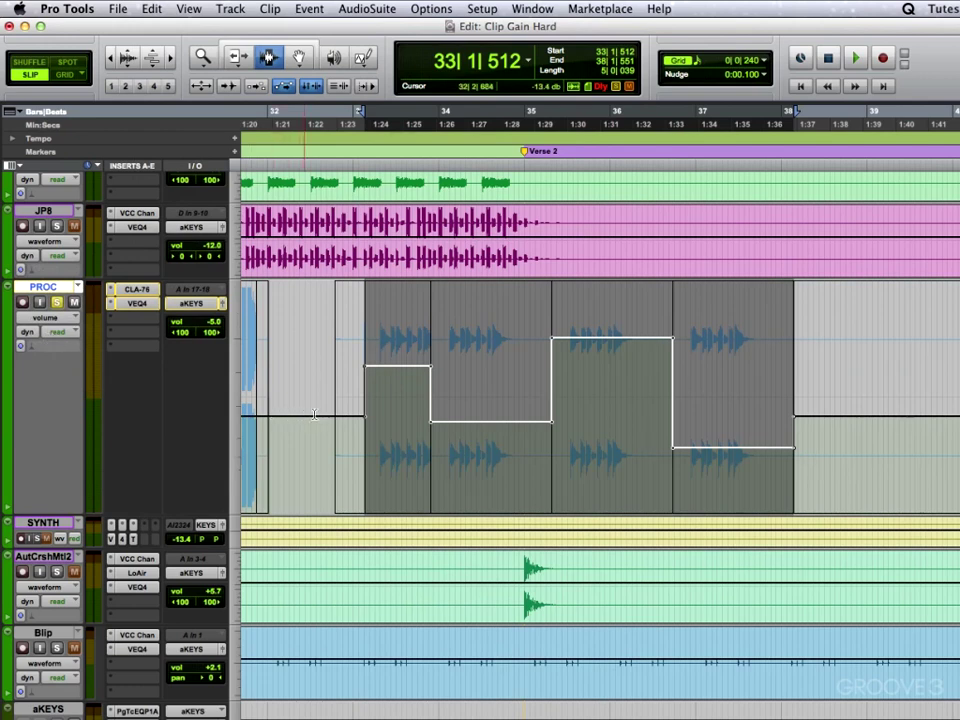
pyautogui.click(390, 371)
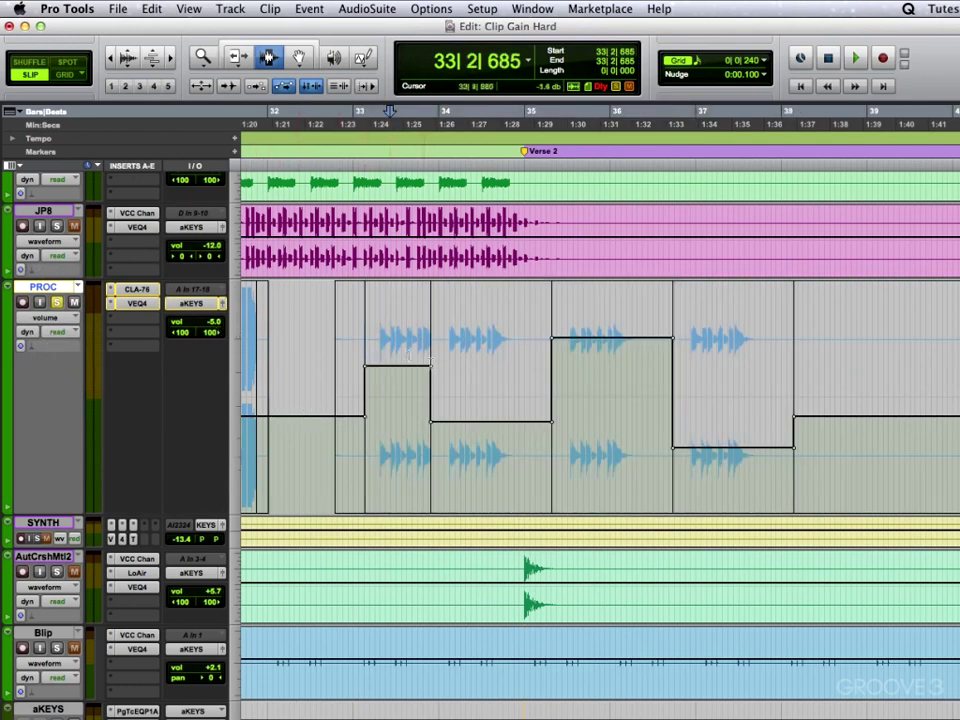
pyautogui.press('Tab')
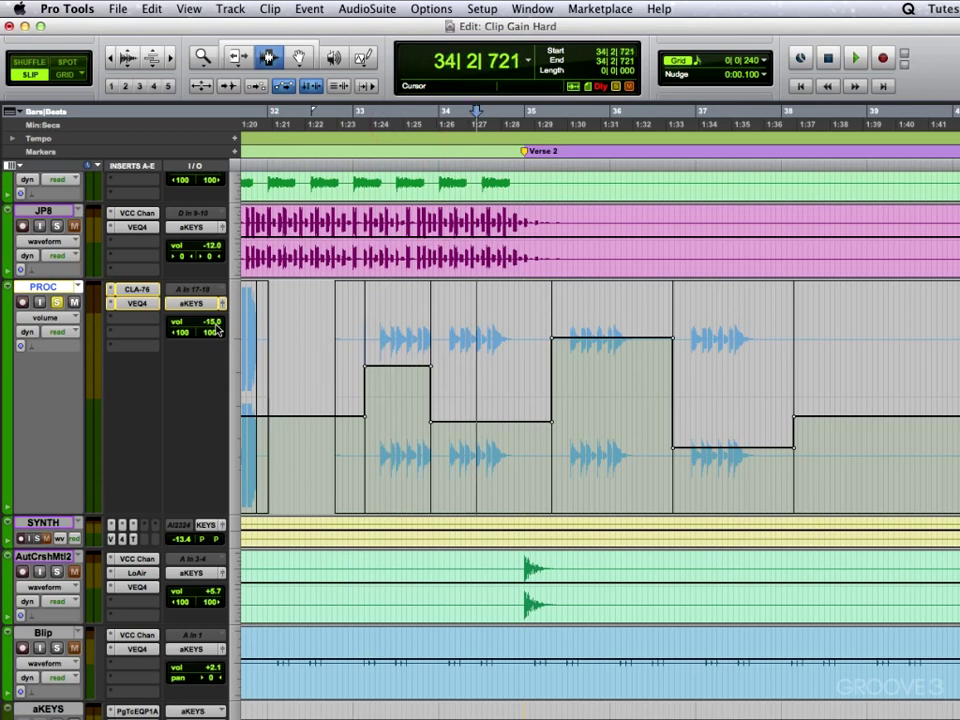
pyautogui.click(575, 352)
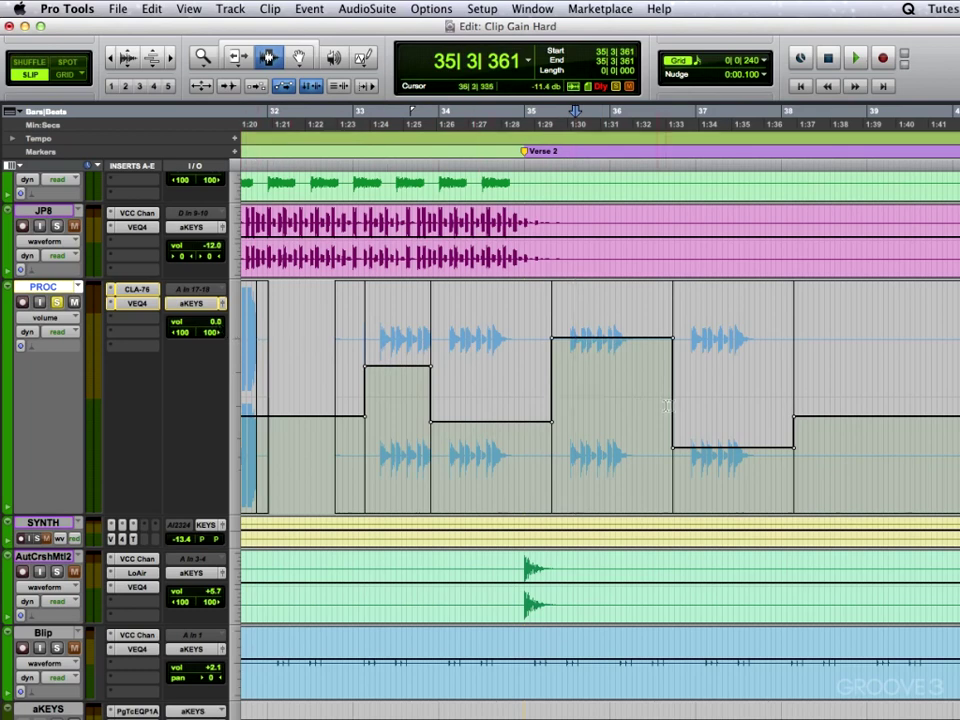
pyautogui.click(745, 414)
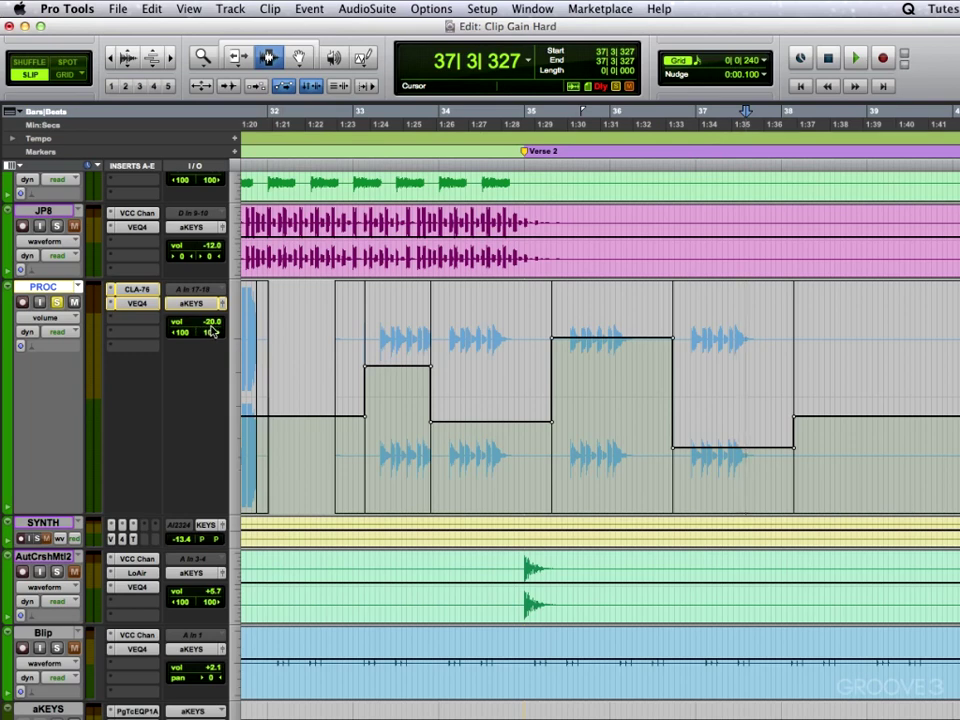
pyautogui.click(151, 9)
pyautogui.moveTo(285, 484)
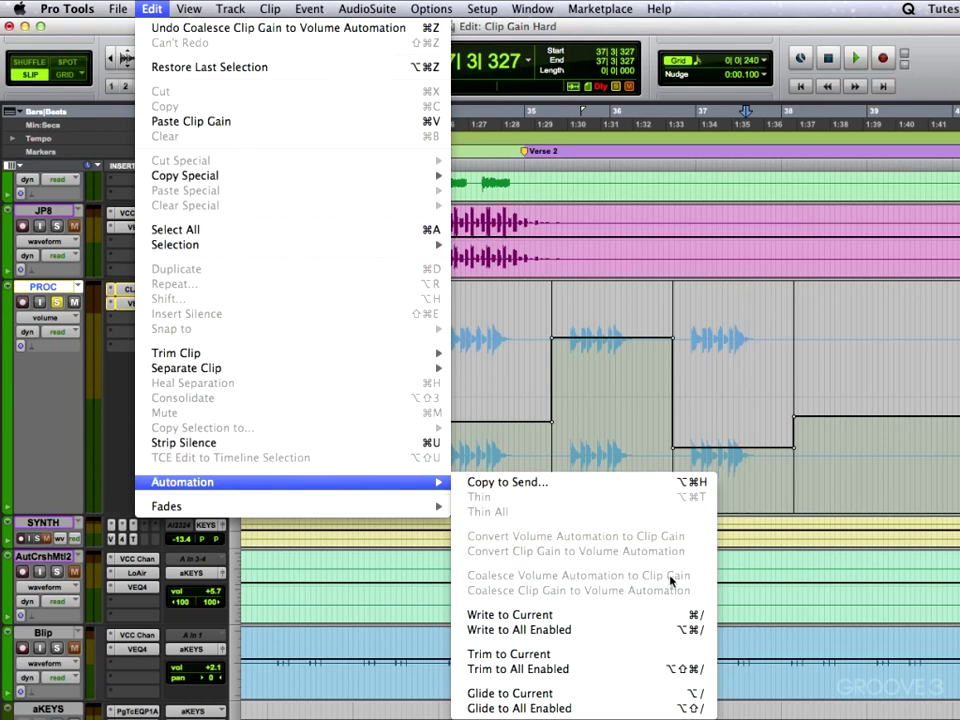
pyautogui.click(672, 424)
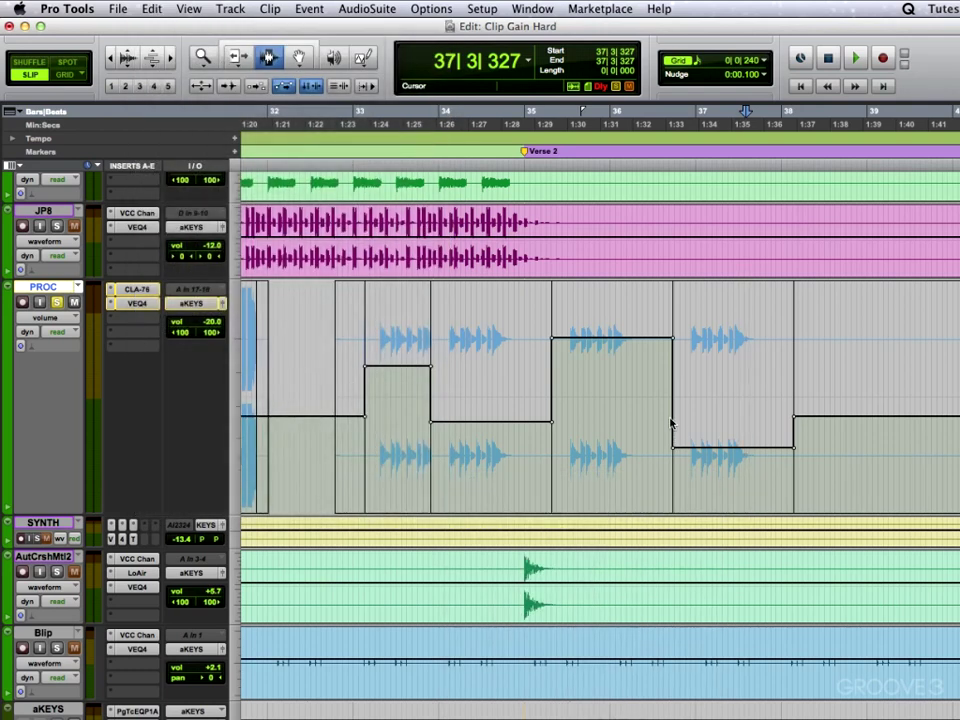